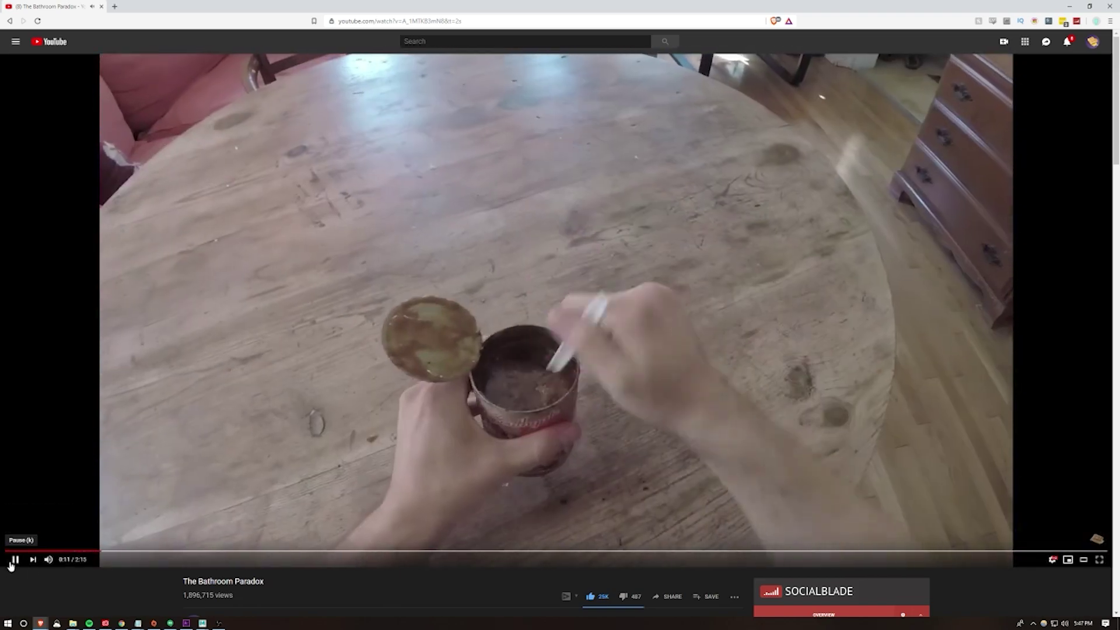
Pause The Bathroom Paradox at 0:12, then resume playback past the title card
{"action": "left_click", "coordinate": [12, 567]}
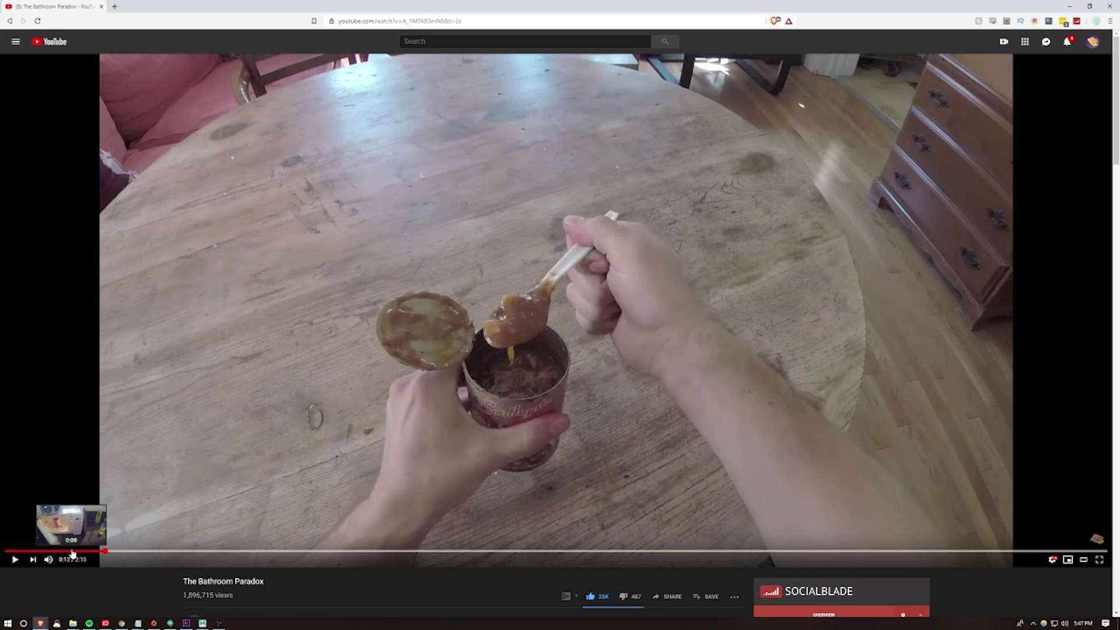
{"action": "left_click", "coordinate": [97, 481]}
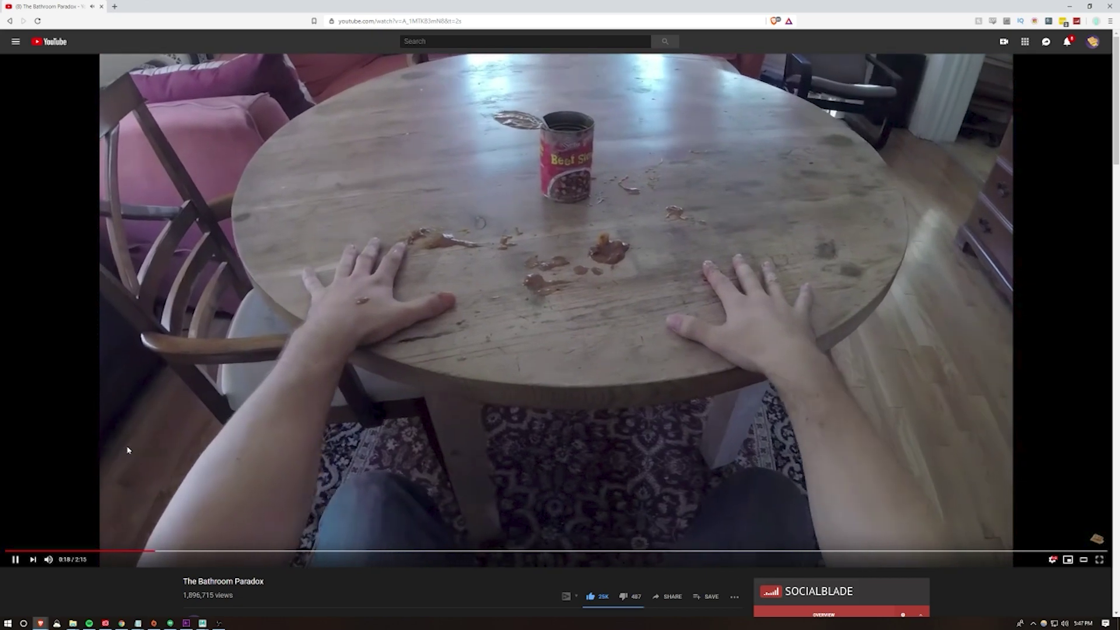
Pause after the table scene, then scrub back to the 1:09 desert alarm-clock scene
{"action": "left_click", "coordinate": [128, 451]}
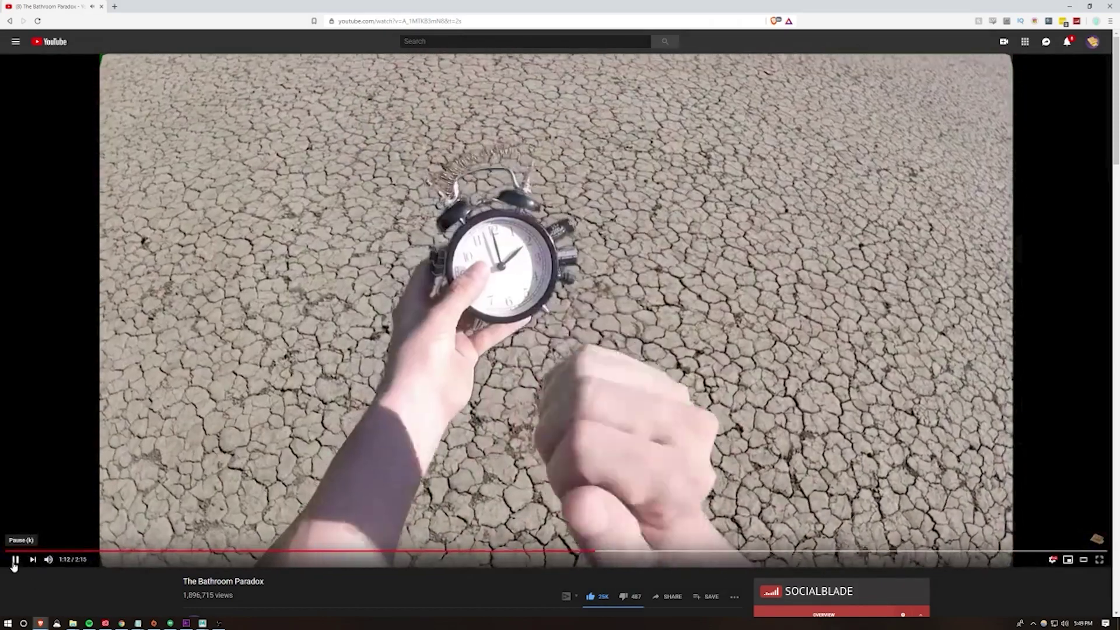
{"action": "left_click", "coordinate": [15, 559]}
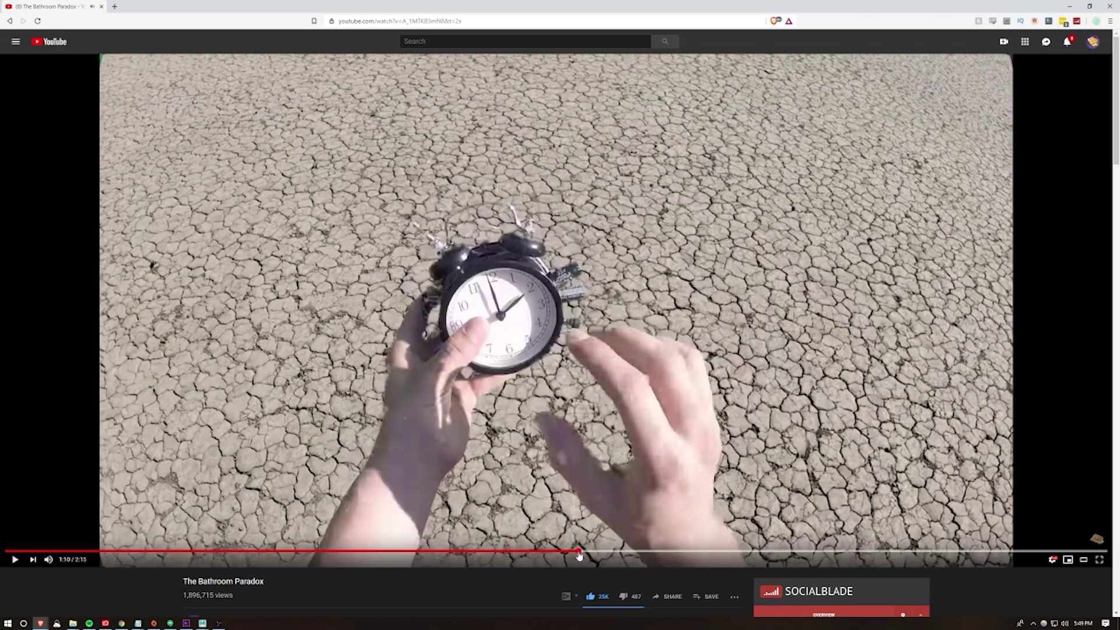
{"action": "left_click_drag", "start_coordinate": [581, 554], "coordinate": [572, 555]}
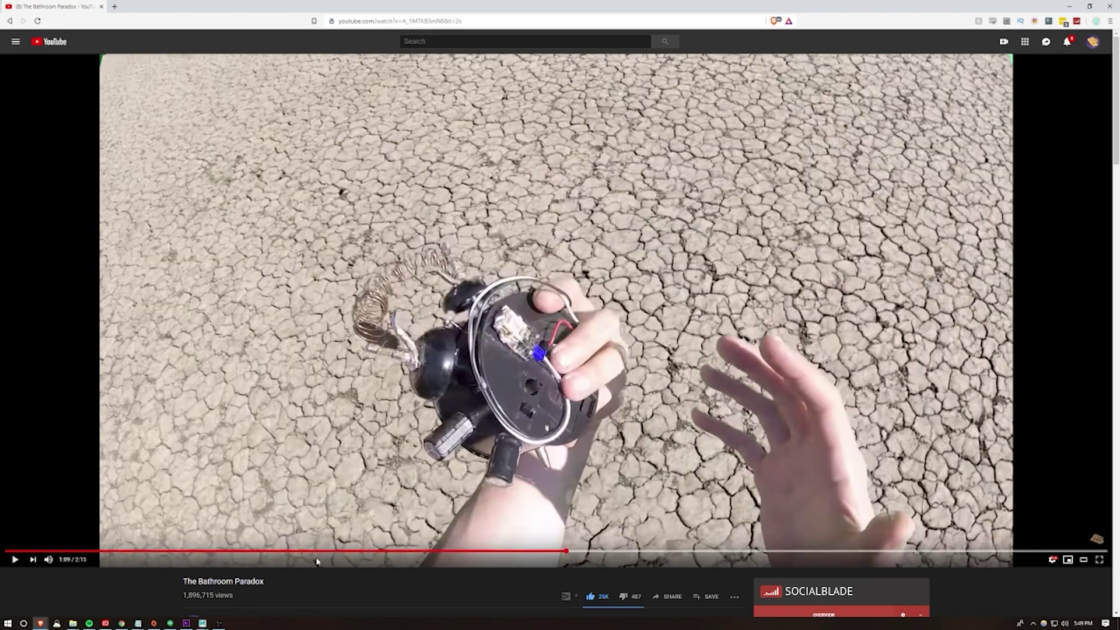
Resume from 1:09, then hide Premiere's desert background track to reveal the green screen
{"action": "left_click", "coordinate": [16, 559]}
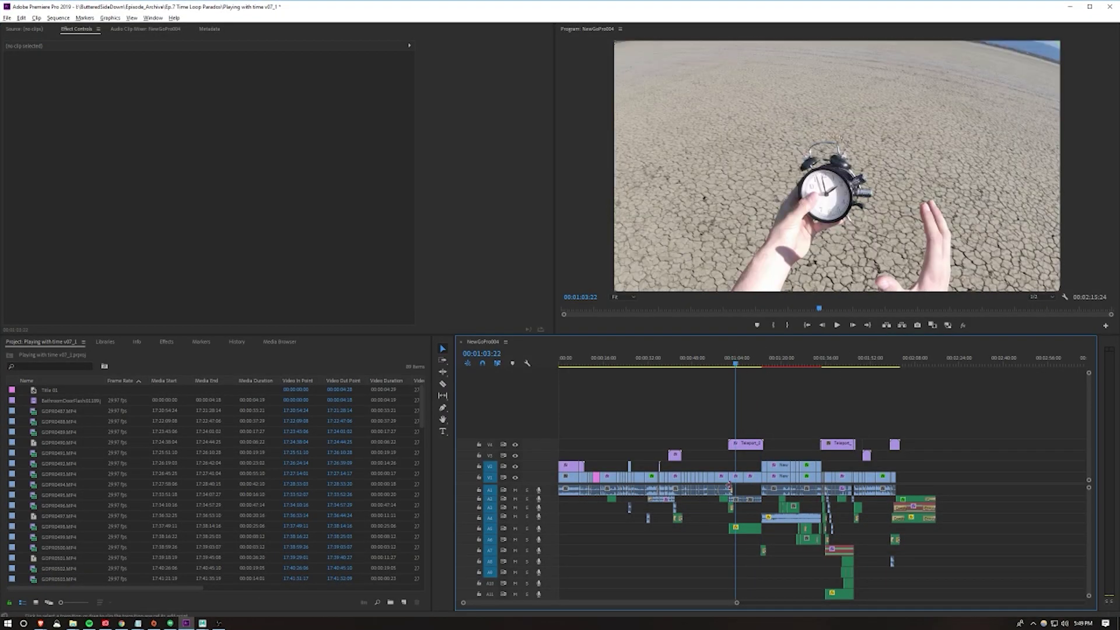
{"action": "scroll", "coordinate": [689, 465], "scroll_direction": "up", "scroll_amount": 2}
{"action": "scroll", "coordinate": [688, 465], "scroll_direction": "up", "scroll_amount": 2}
{"action": "scroll", "coordinate": [689, 465], "scroll_direction": "up", "scroll_amount": 1}
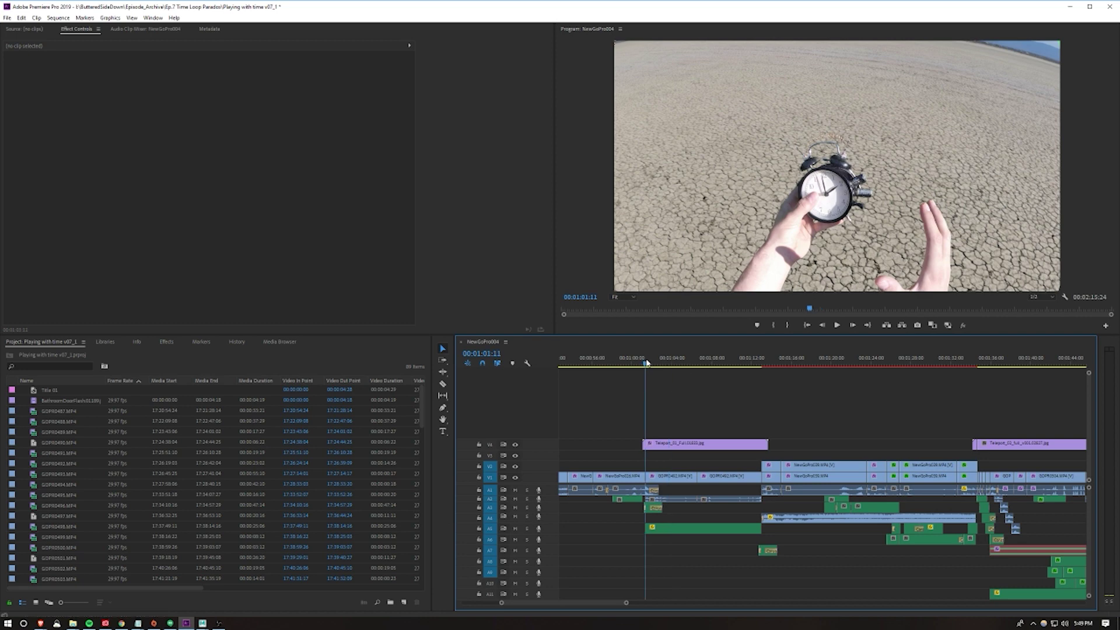
{"action": "left_click_drag", "start_coordinate": [667, 363], "coordinate": [657, 363]}
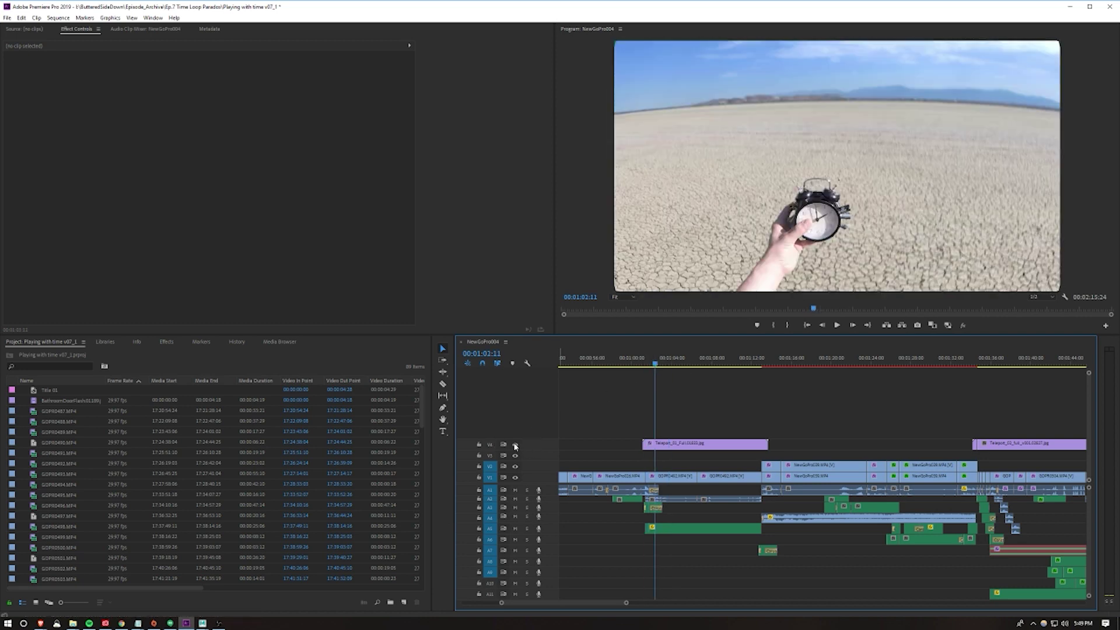
{"action": "left_click", "coordinate": [515, 445]}
{"action": "left_click_drag", "start_coordinate": [682, 362], "coordinate": [704, 370]}
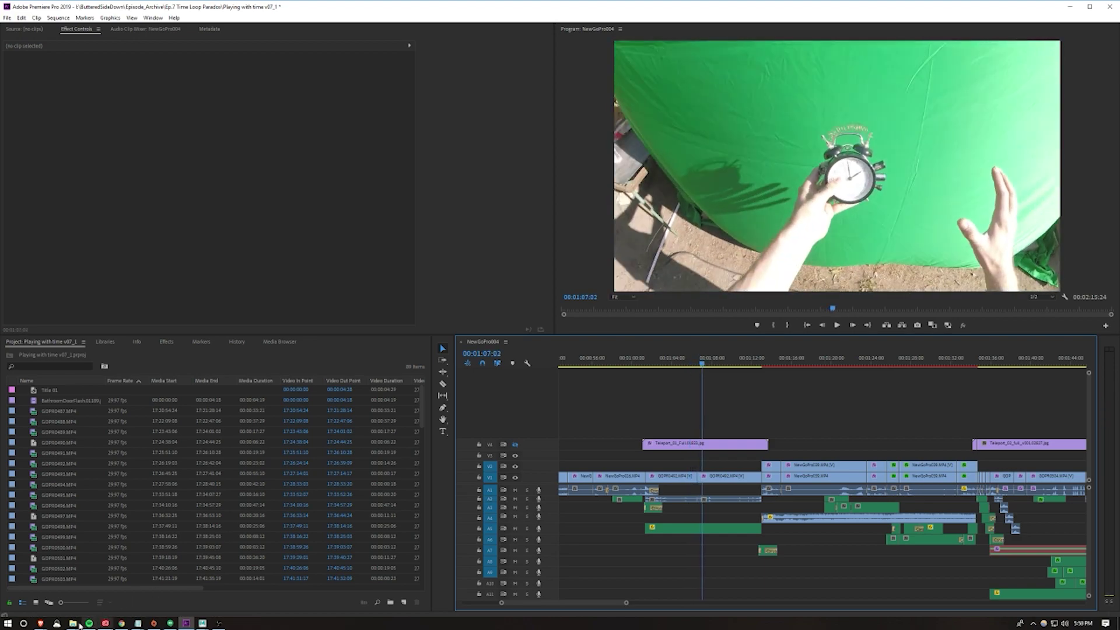
Play the Windy raw clip from the Ep.7 Media > Shoot_02 folder
{"action": "left_click", "coordinate": [74, 624]}
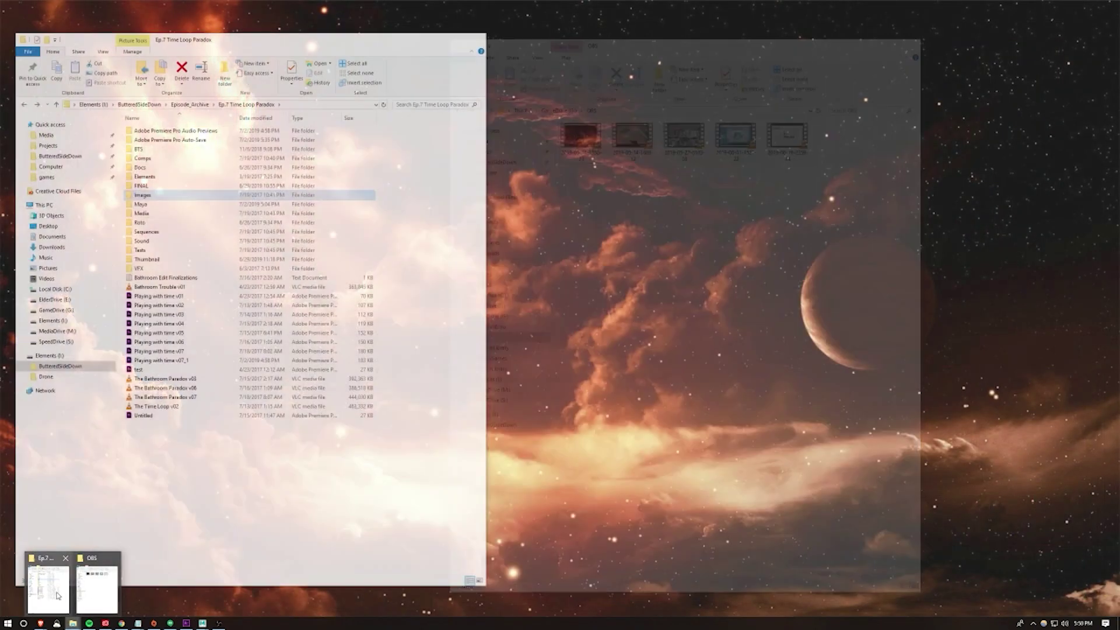
{"action": "left_click", "coordinate": [49, 590]}
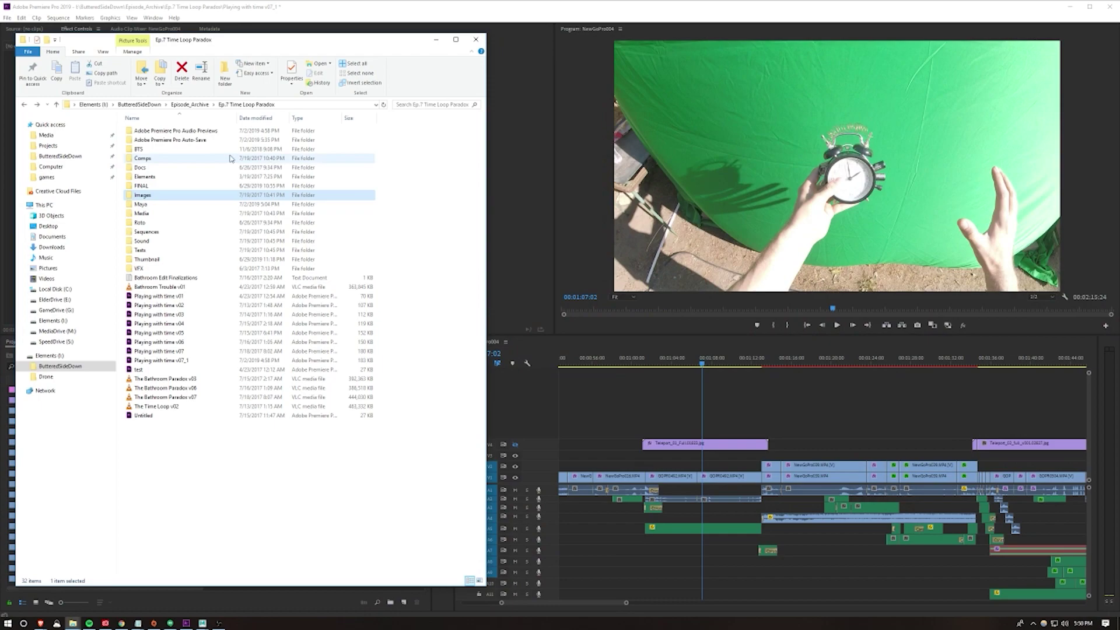
{"action": "double_click", "coordinate": [140, 213]}
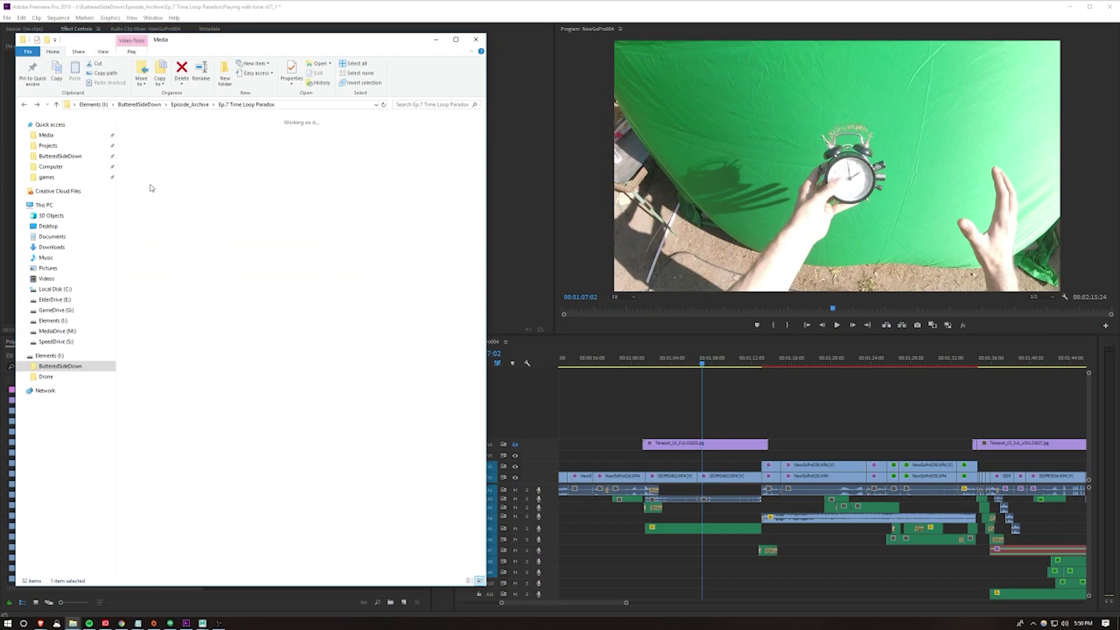
{"action": "double_click", "coordinate": [147, 142]}
{"action": "double_click", "coordinate": [452, 203]}
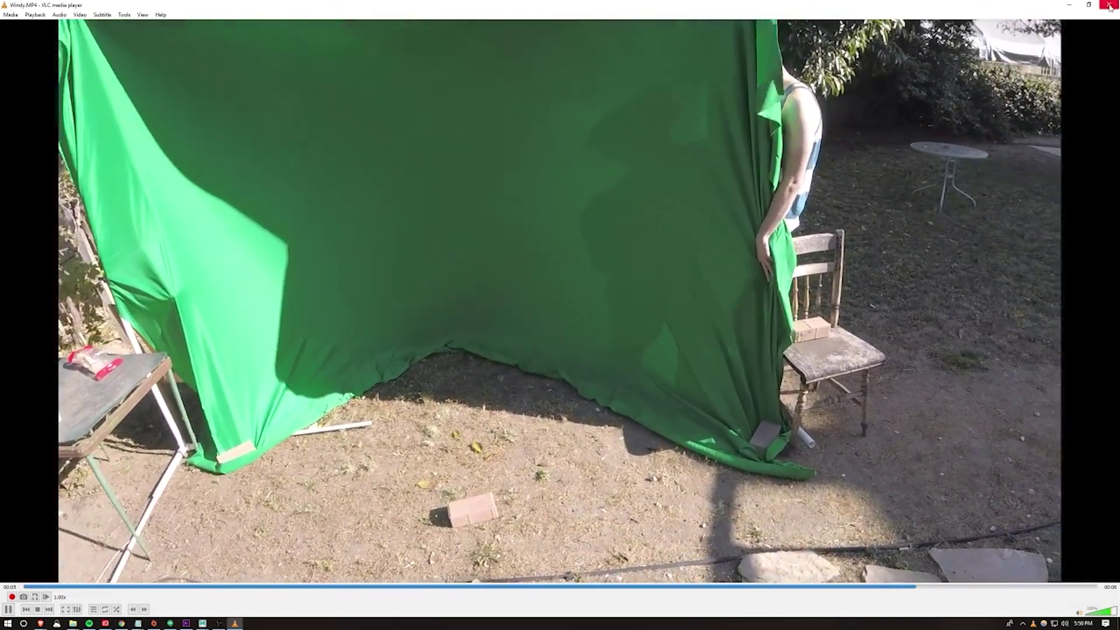
Close the Windy player and put away the file browser to reveal Premiere
{"action": "left_click", "coordinate": [1109, 4]}
{"action": "left_click", "coordinate": [280, 301]}
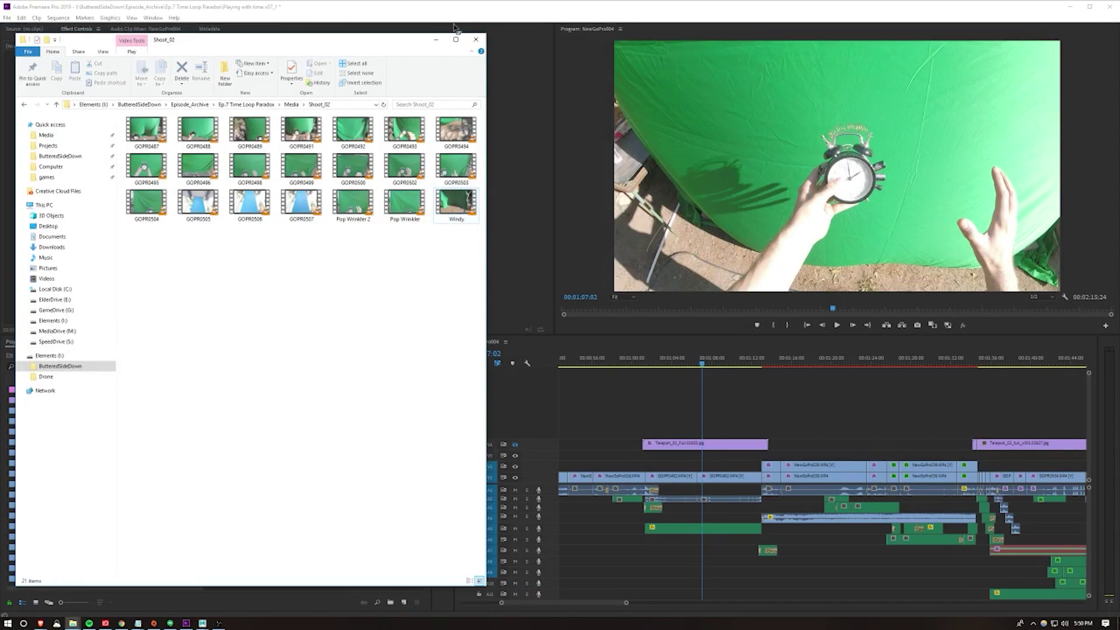
{"action": "left_click", "coordinate": [437, 39]}
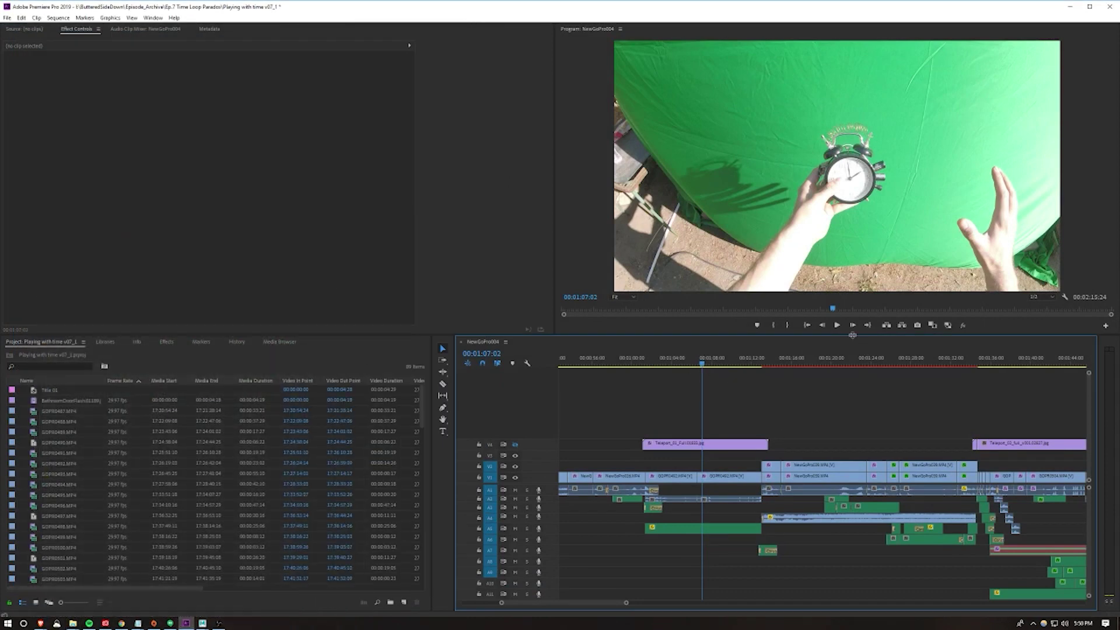
Play the green-screen clock shot in the sequence, stopping at 01:11:26
{"action": "left_click", "coordinate": [836, 325]}
{"action": "left_click", "coordinate": [838, 324]}
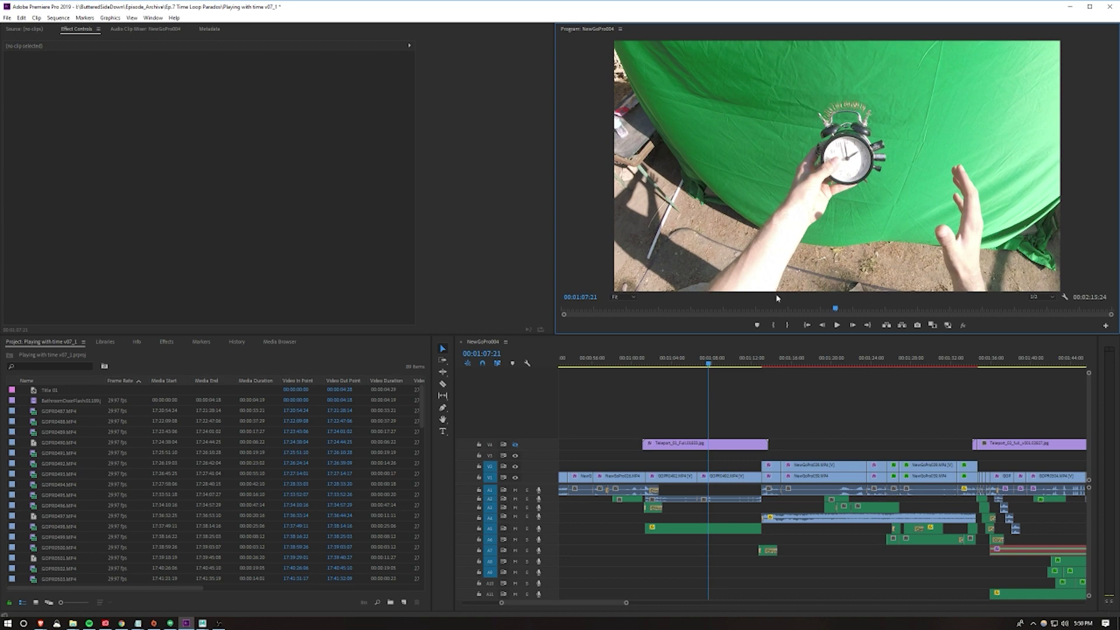
{"action": "left_click", "coordinate": [838, 325]}
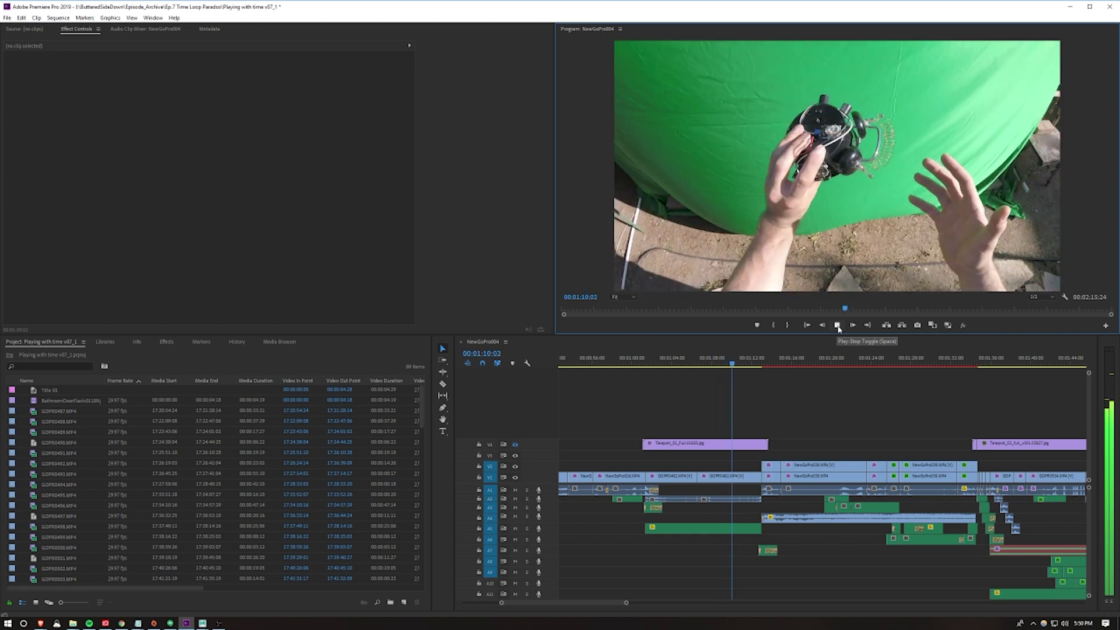
{"action": "left_click", "coordinate": [838, 325]}
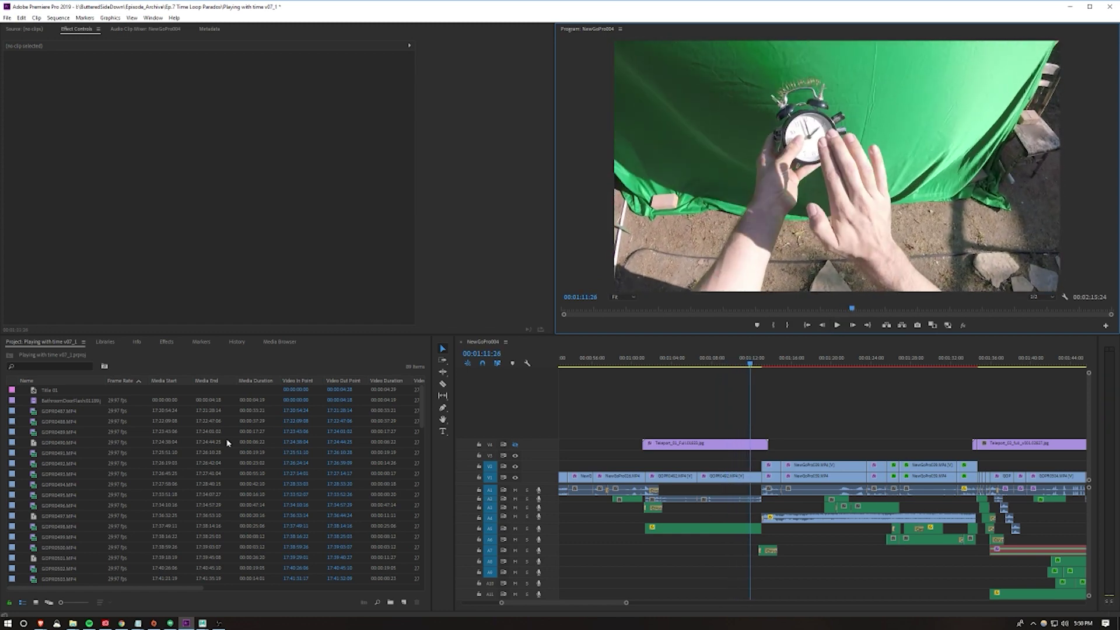
Resume the YouTube video from 1:10, pausing and jumping to the 1:14 creek scene
{"action": "mouse_move", "coordinate": [40, 623]}
{"action": "left_click", "coordinate": [202, 585]}
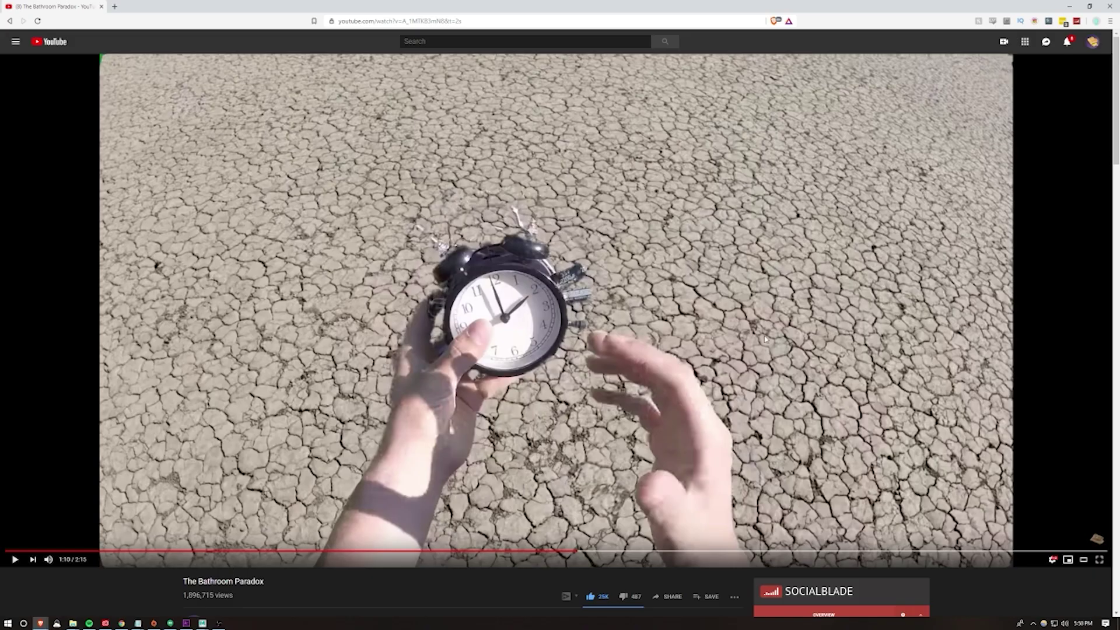
{"action": "left_click", "coordinate": [596, 363]}
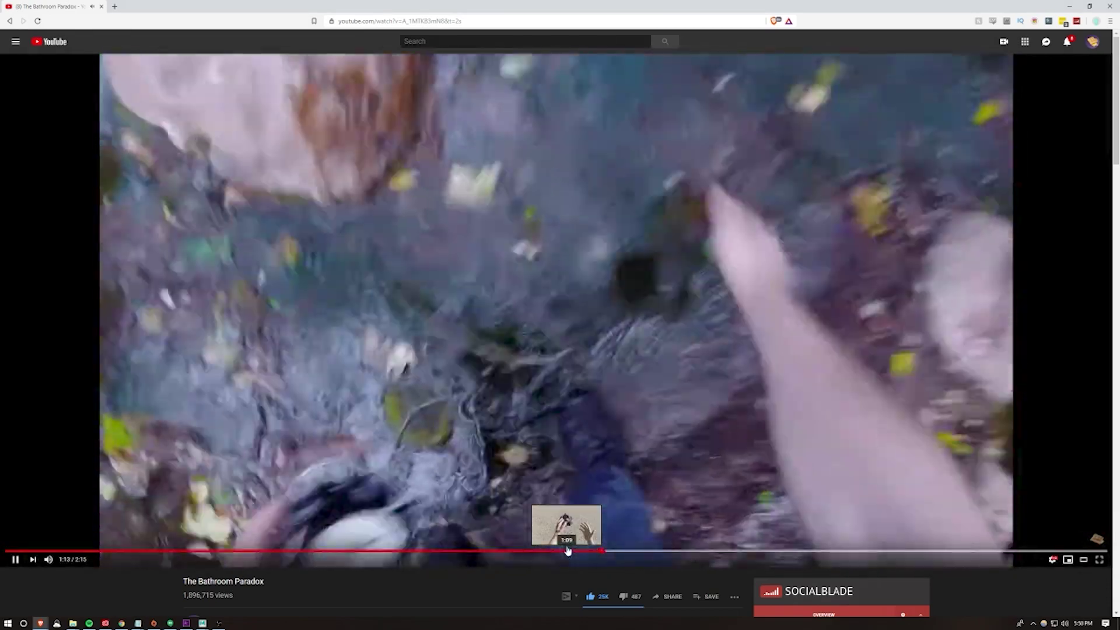
{"action": "key", "text": "space"}
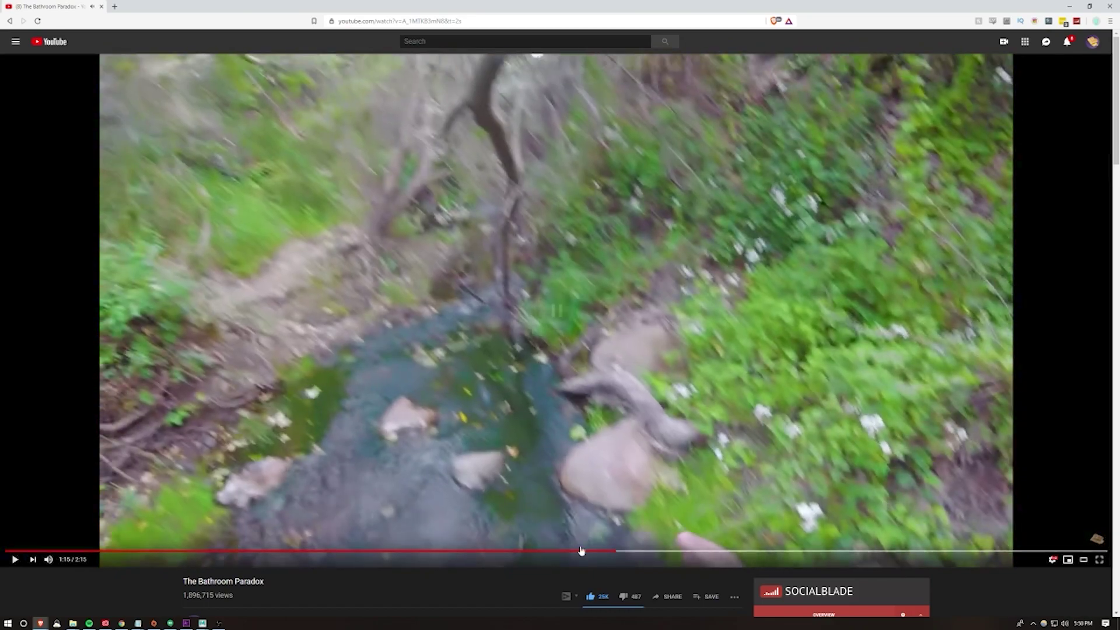
{"action": "left_click", "coordinate": [610, 558]}
{"action": "left_click", "coordinate": [608, 554]}
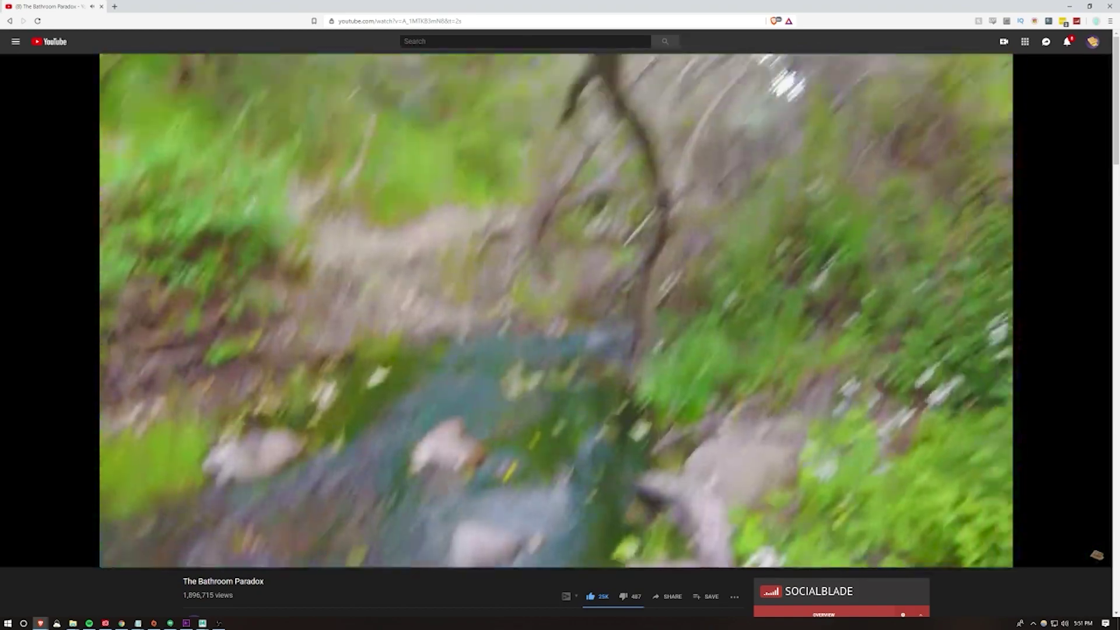
Pause on the feet-over-creek shot, play on from 1:27, and stop on the fiery alarm clock
{"action": "left_click", "coordinate": [346, 453]}
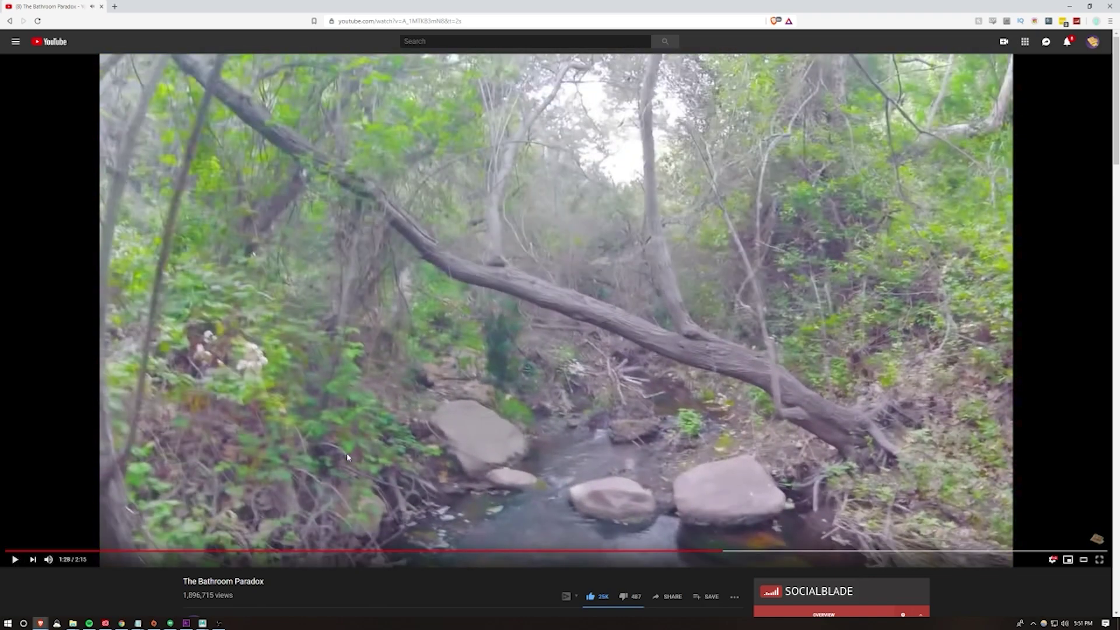
{"action": "left_click", "coordinate": [347, 452]}
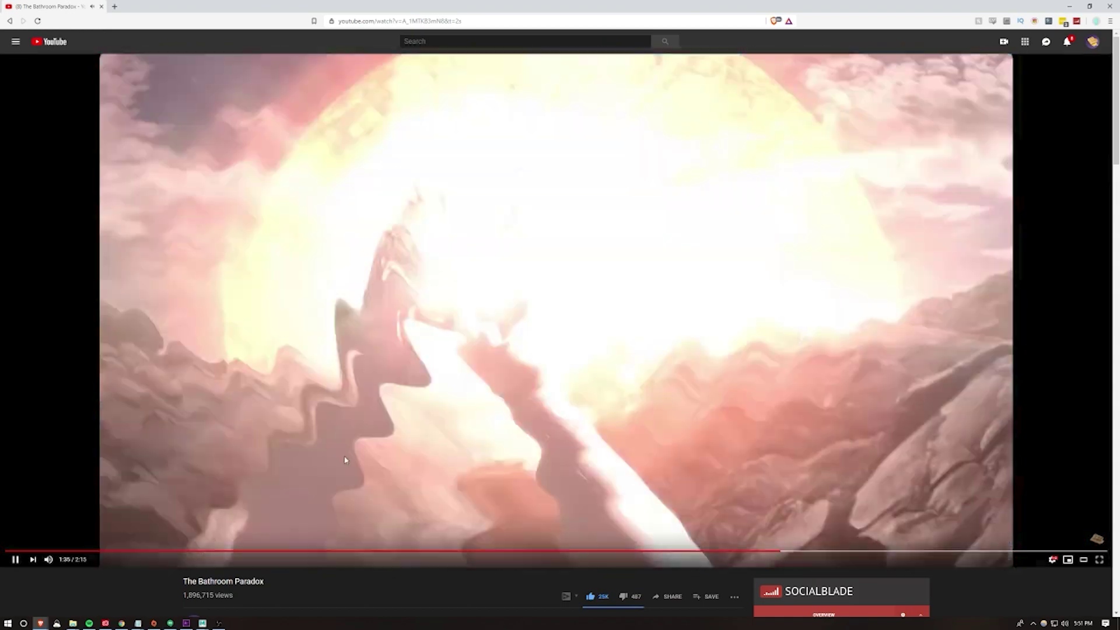
{"action": "left_click", "coordinate": [348, 460]}
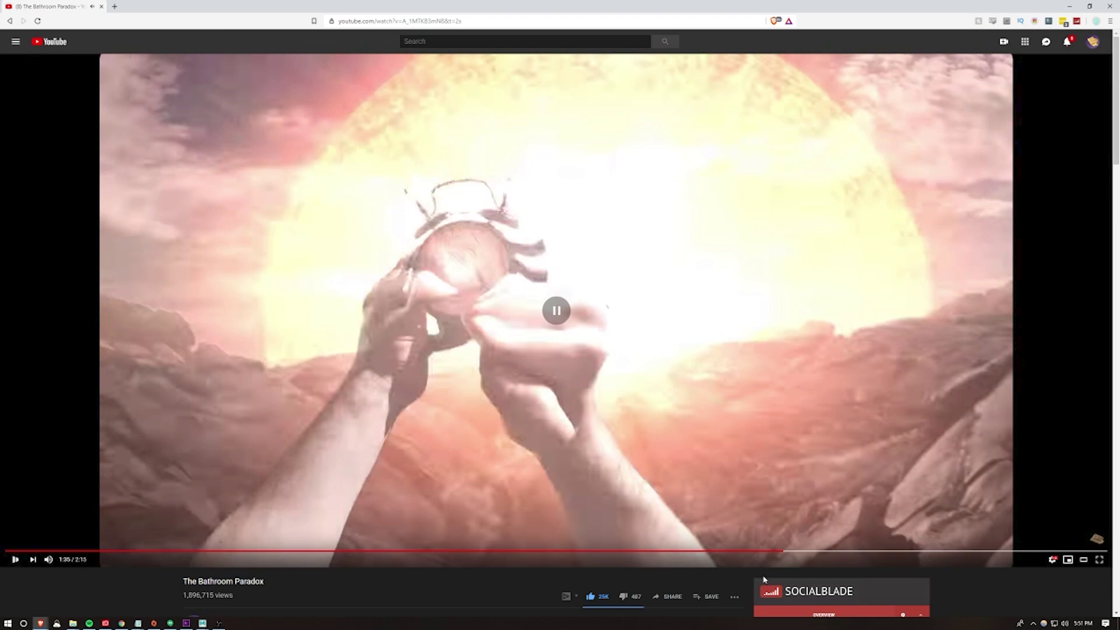
Pause on the lava scene and step frame by frame through the mammoth into the city
{"action": "left_click", "coordinate": [770, 555]}
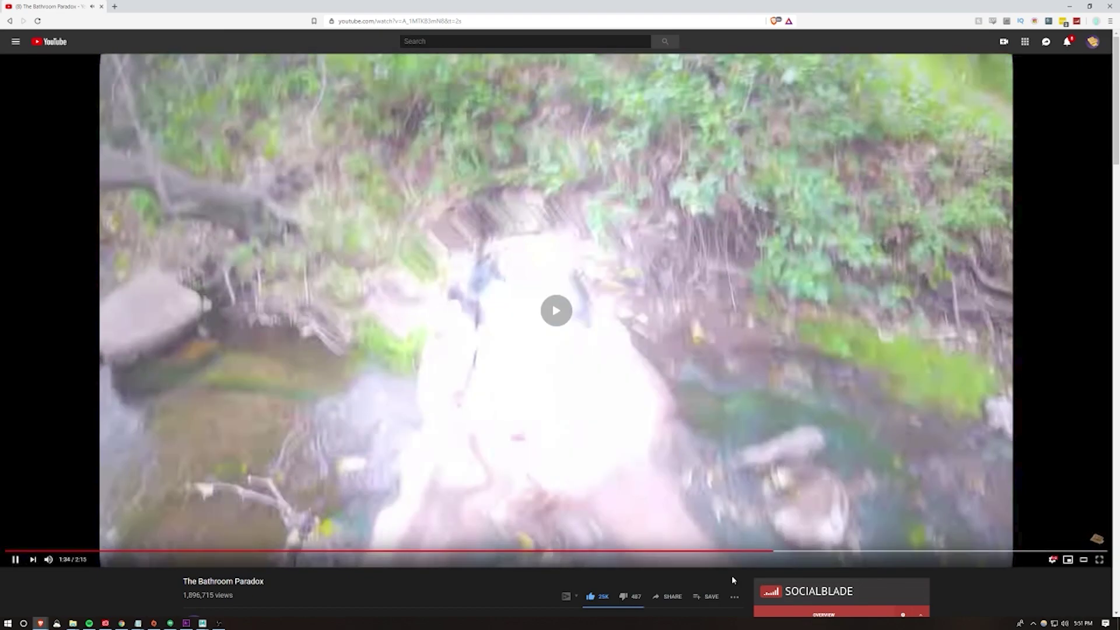
{"action": "key", "text": "space"}
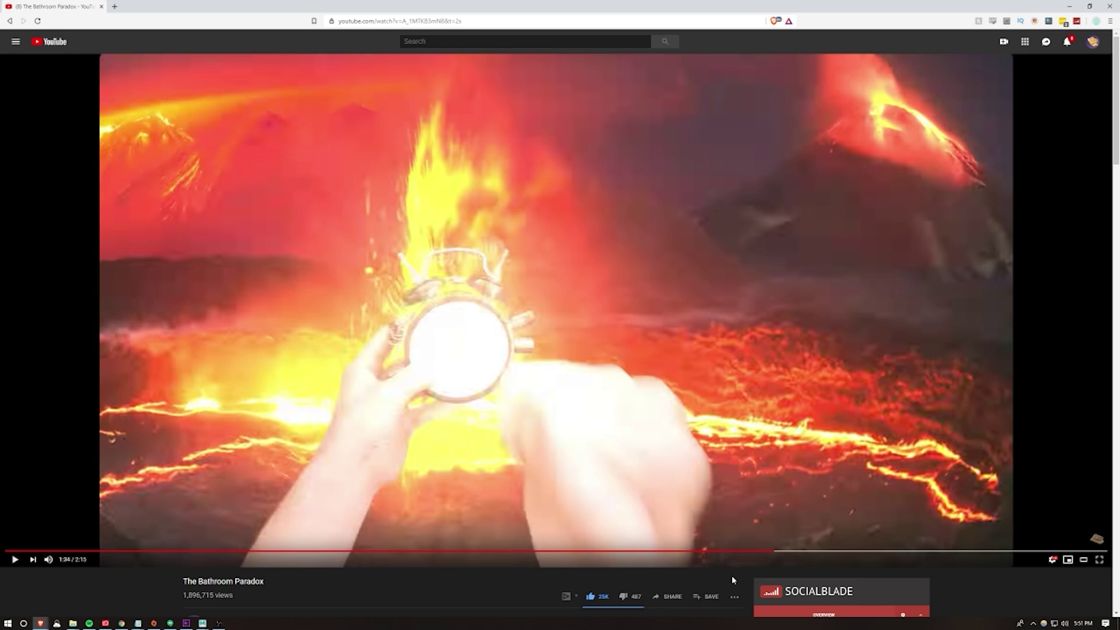
{"action": "key", "text": "space"}
{"action": "key", "text": "space"}
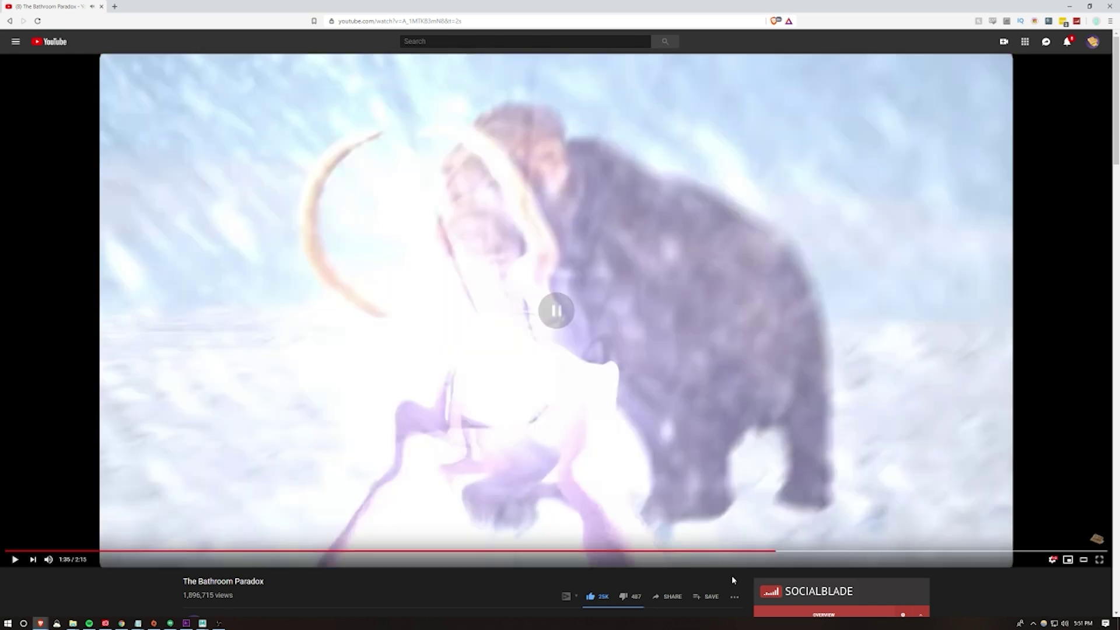
{"action": "key", "text": "period"}
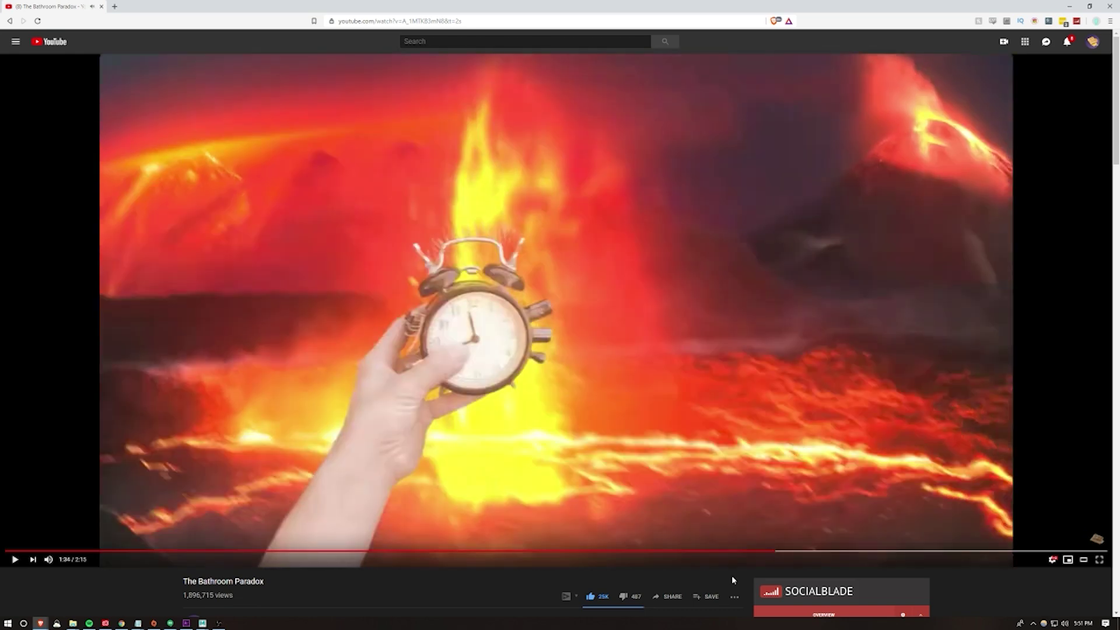
{"action": "key", "text": "period"}
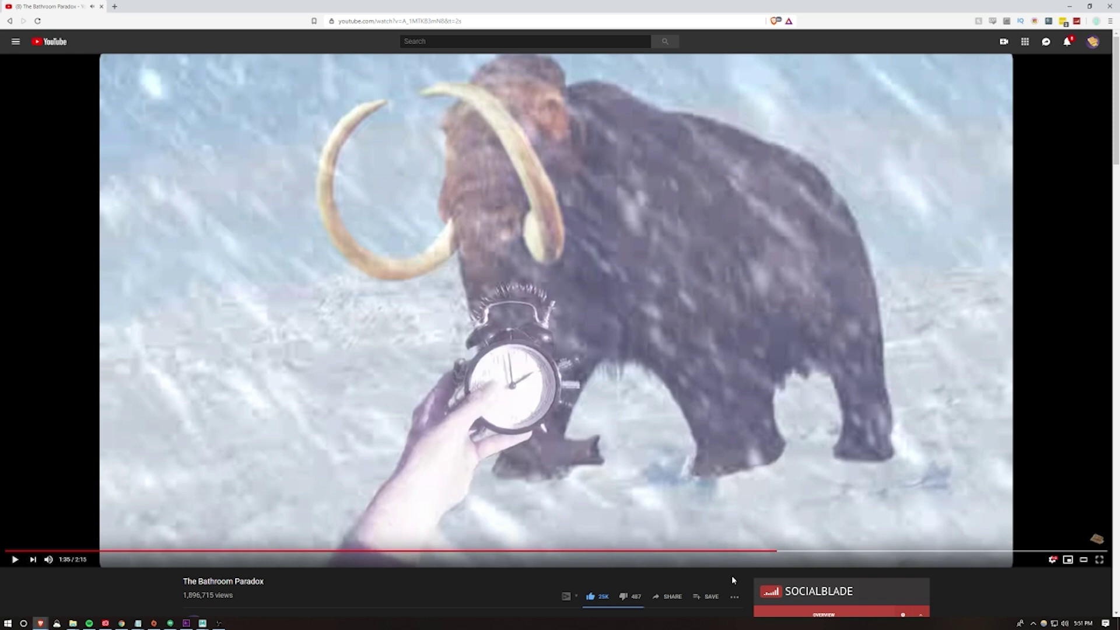
{"action": "key", "text": "period"}
{"action": "key", "text": "period"}
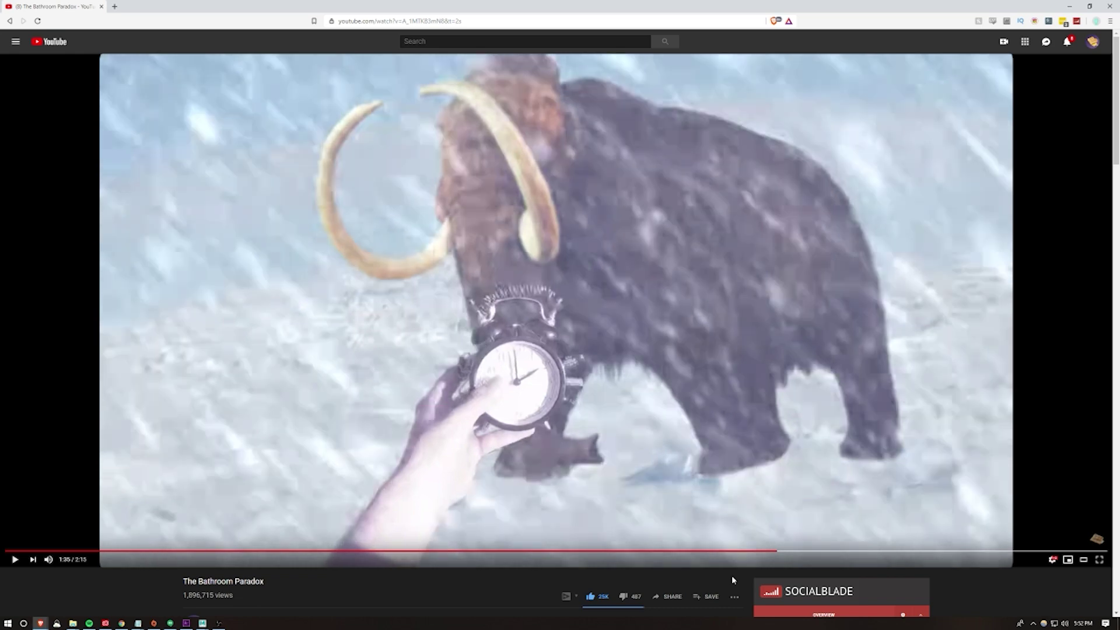
{"action": "key", "text": "period"}
{"action": "key", "text": "period"}
{"action": "key", "text": "period"}
{"action": "key", "text": "period"}
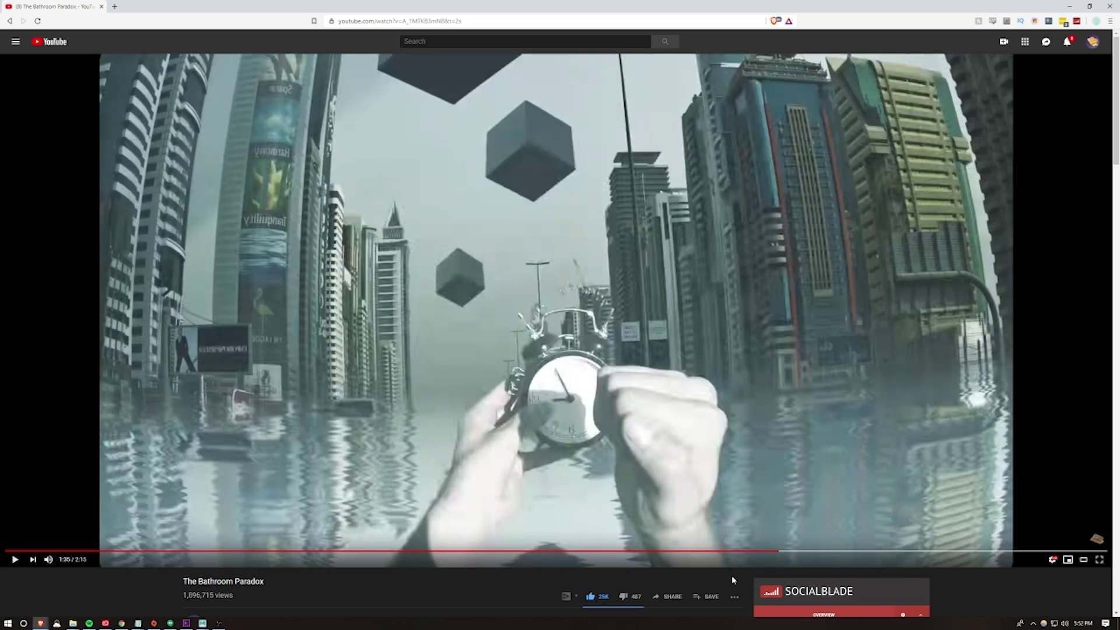
{"action": "key", "text": "period"}
{"action": "key", "text": "period"}
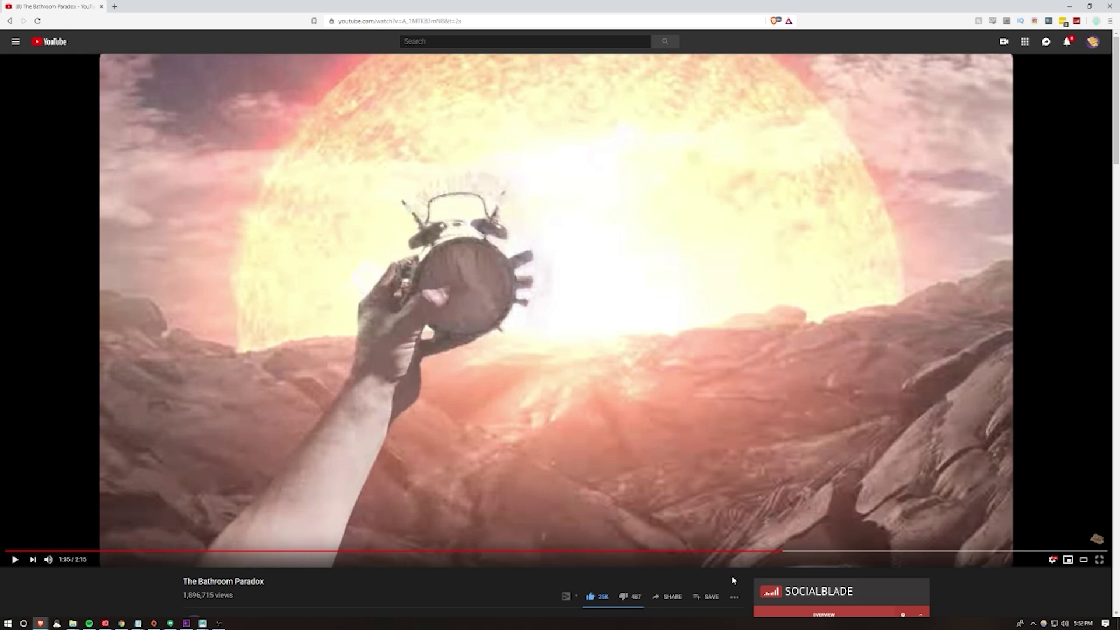
Play from 1:37 to the floating mouths over the sea, then seek back to about 1:44
{"action": "key", "text": "space"}
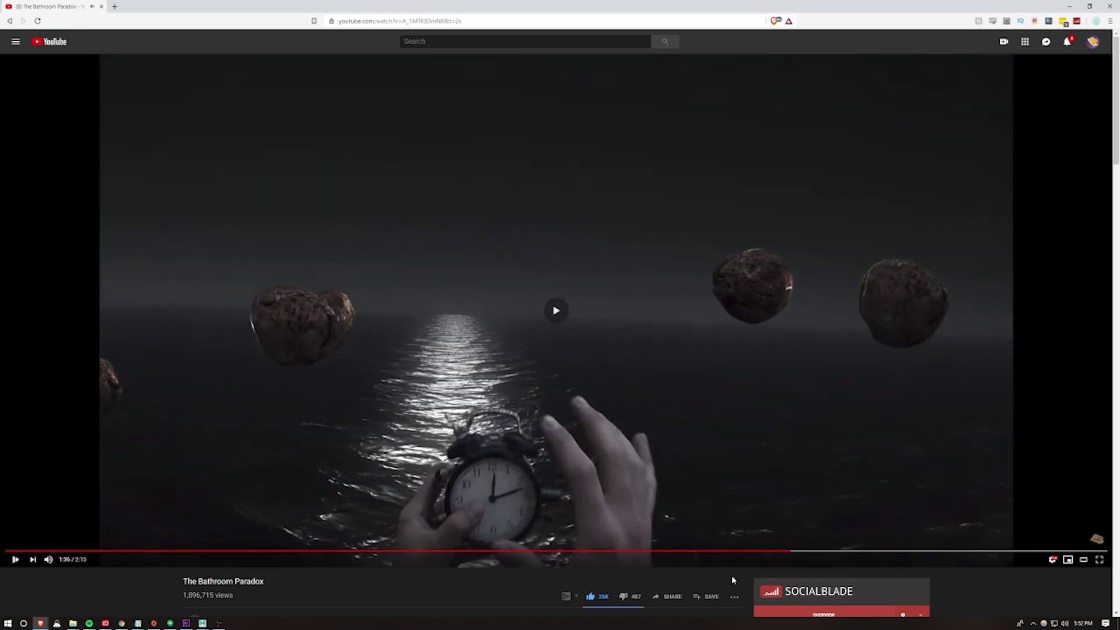
{"action": "key", "text": "space"}
{"action": "key", "text": "space"}
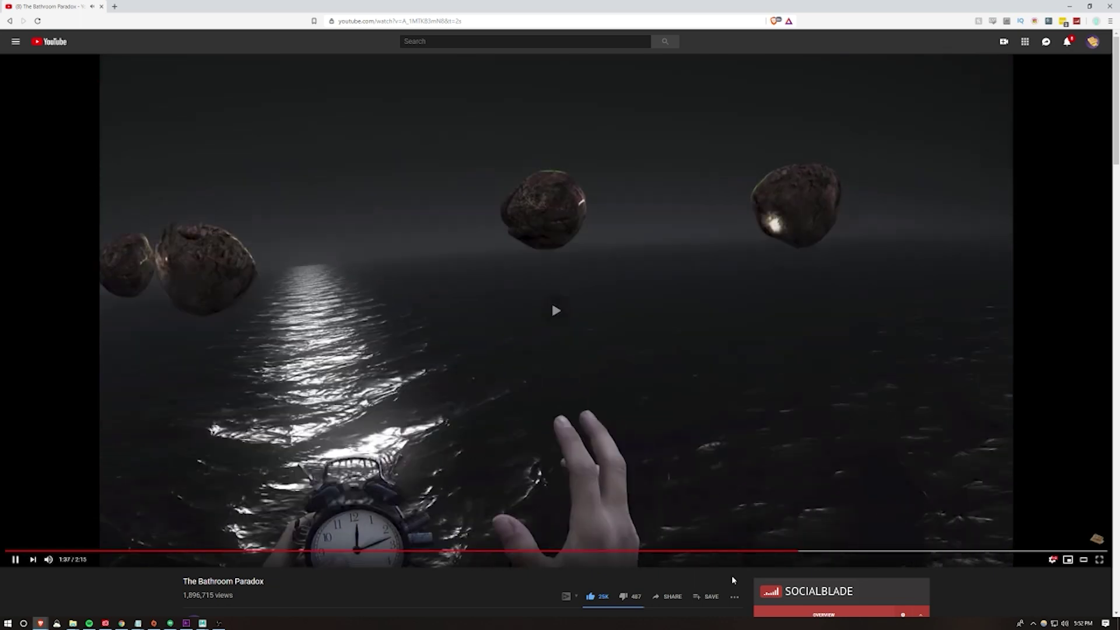
{"action": "key", "text": "space"}
{"action": "key", "text": "space"}
{"action": "key", "text": "space"}
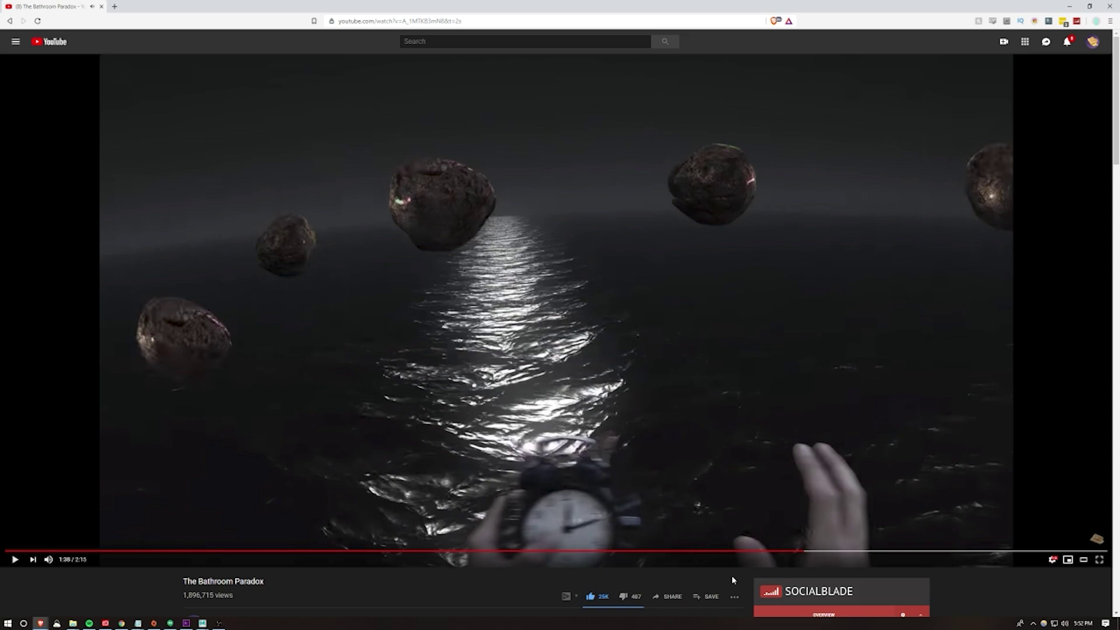
{"action": "key", "text": "space"}
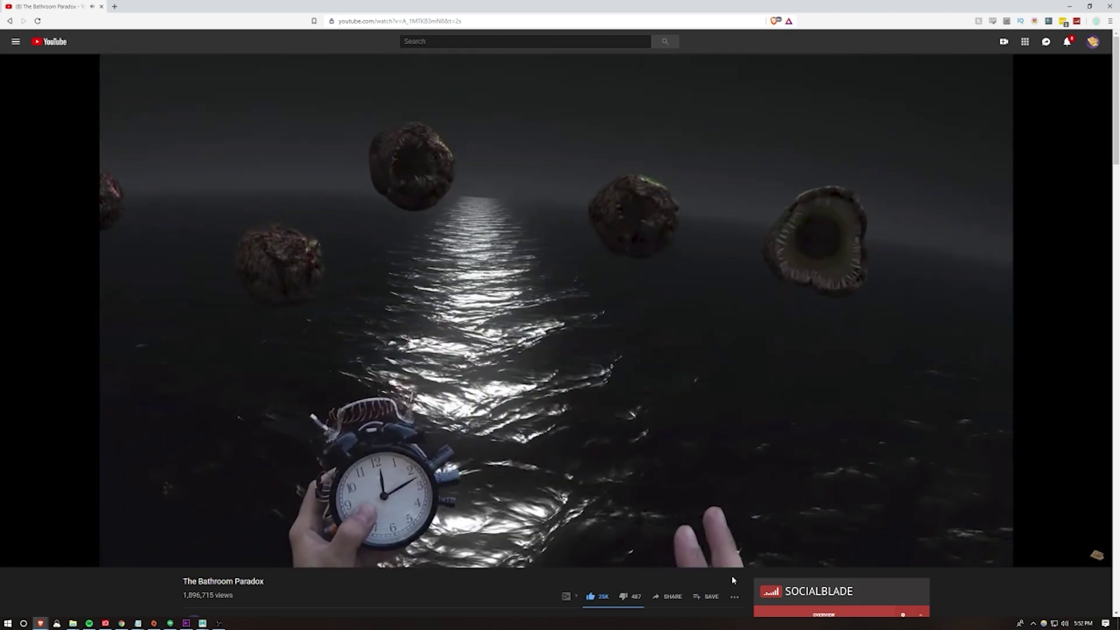
{"action": "key", "text": "space"}
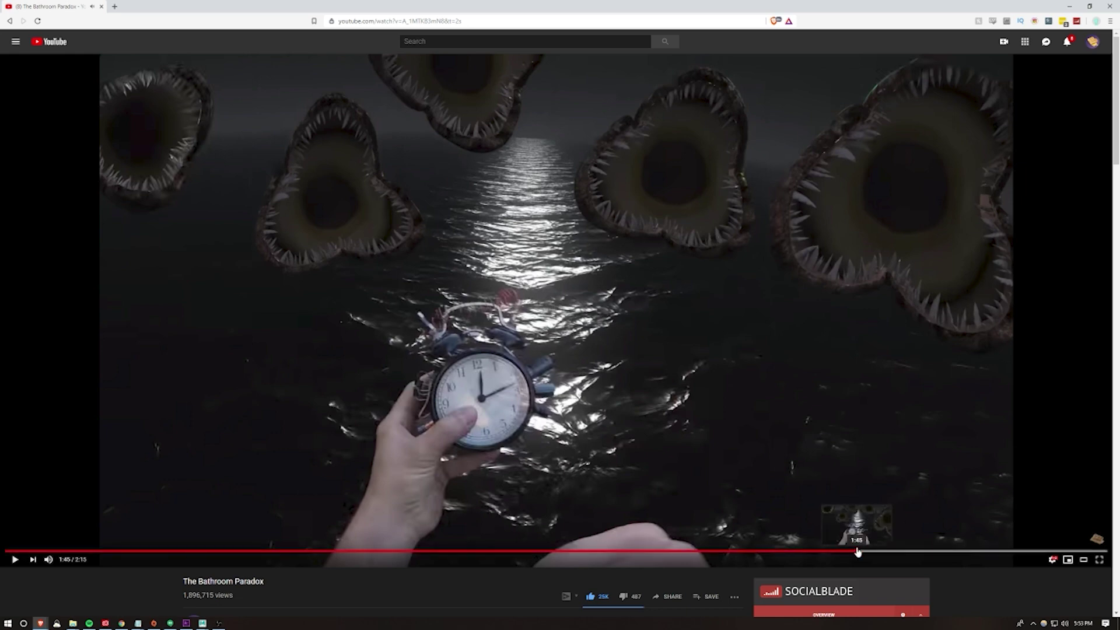
{"action": "left_click", "coordinate": [858, 552]}
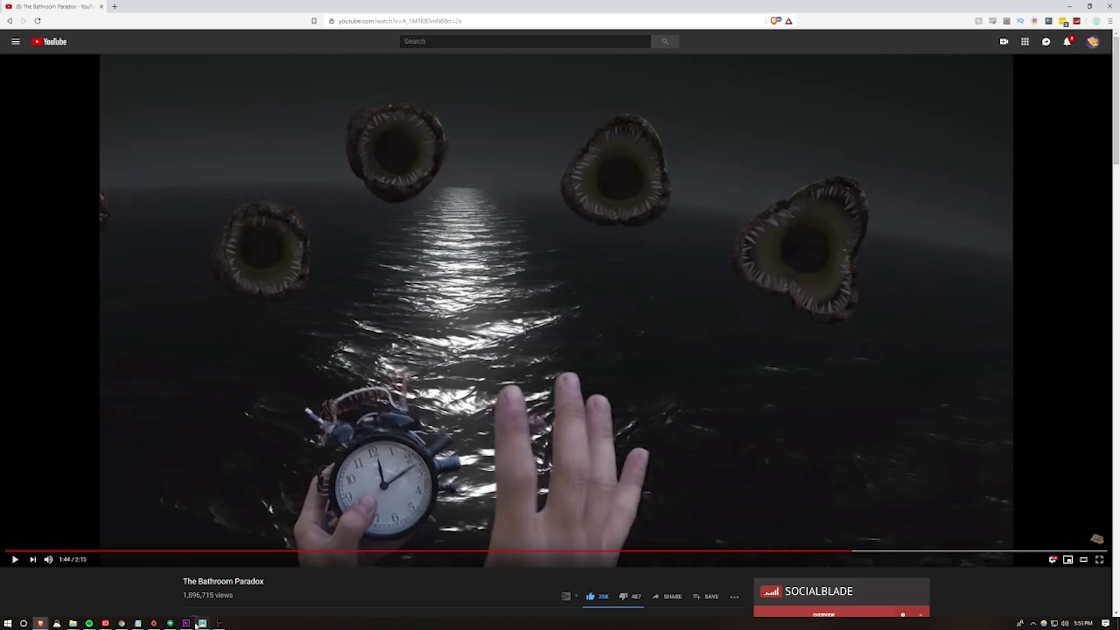
In the Maya mouth scene, rotate the circle control to move the jaws, then undo
{"action": "left_click", "coordinate": [162, 583]}
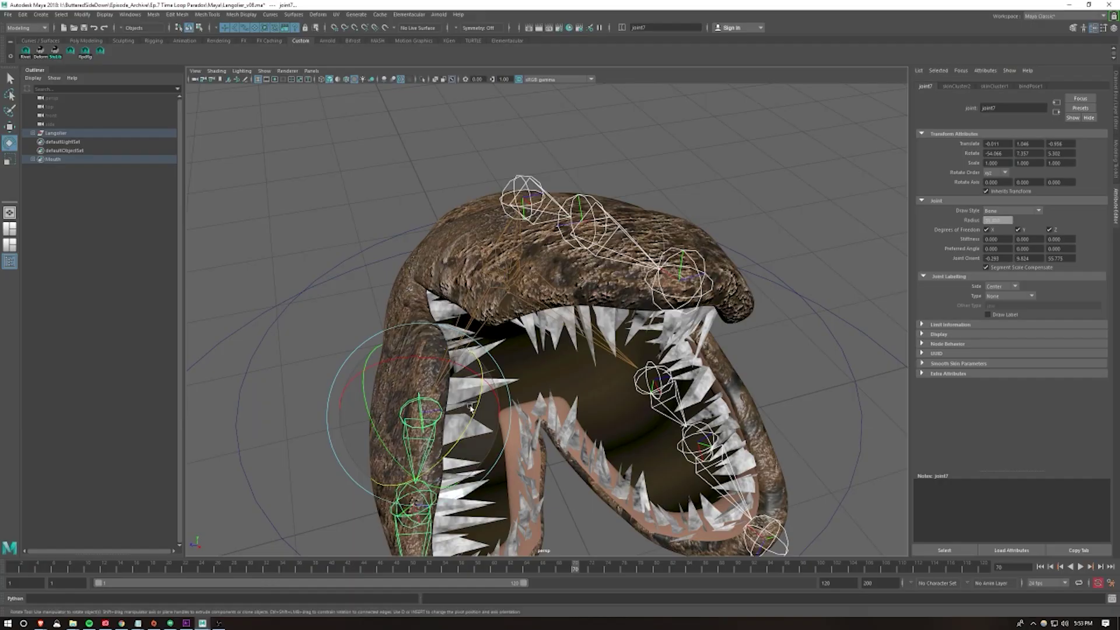
{"action": "left_click_drag", "start_coordinate": [471, 408], "coordinate": [764, 339]}
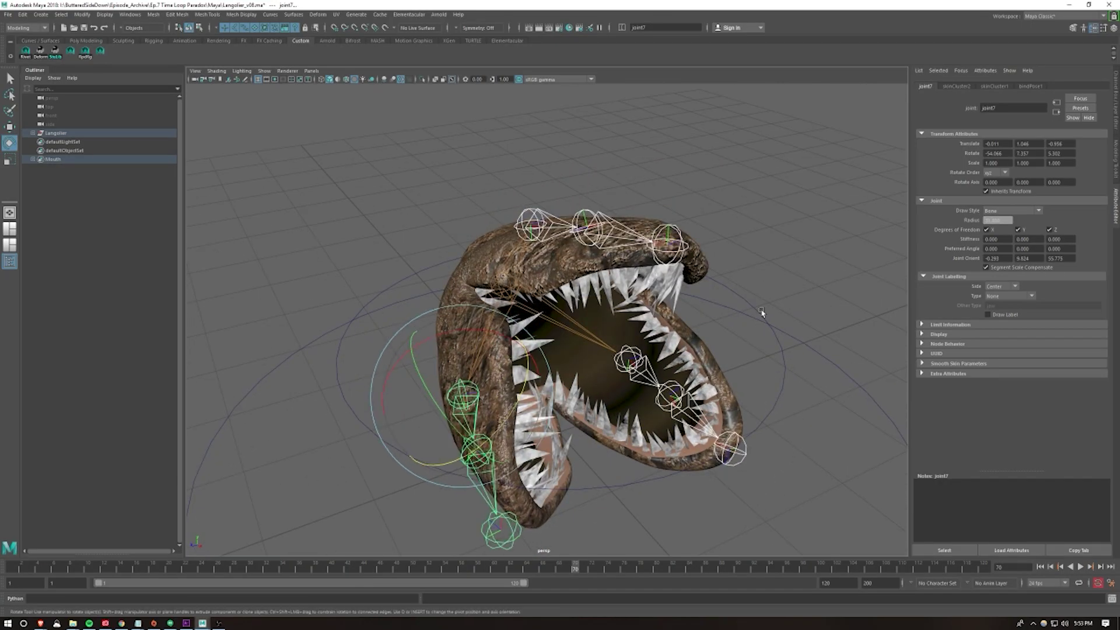
{"action": "left_click", "coordinate": [742, 303]}
{"action": "mouse_move", "coordinate": [744, 303]}
{"action": "left_mouse_down"}
{"action": "mouse_move", "coordinate": [590, 304]}
{"action": "mouse_move", "coordinate": [518, 323]}
{"action": "mouse_move", "coordinate": [689, 396]}
{"action": "mouse_move", "coordinate": [628, 429]}
{"action": "left_mouse_up"}
{"action": "scroll", "coordinate": [688, 396], "scroll_direction": "up", "scroll_amount": 5}
{"action": "key", "text": "ctrl+z"}
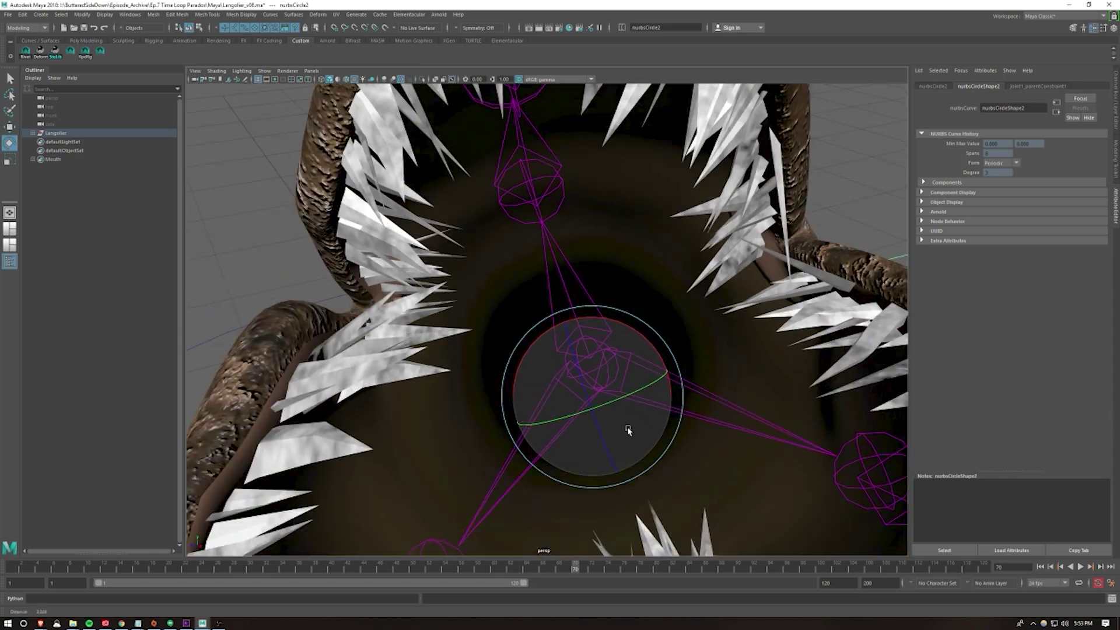
{"action": "scroll", "coordinate": [628, 430], "scroll_direction": "down", "scroll_amount": 5}
Select the Mouth set members and rotate the jaw closed, then back wide open
{"action": "left_click", "coordinate": [54, 160]}
{"action": "right_click", "coordinate": [62, 160]}
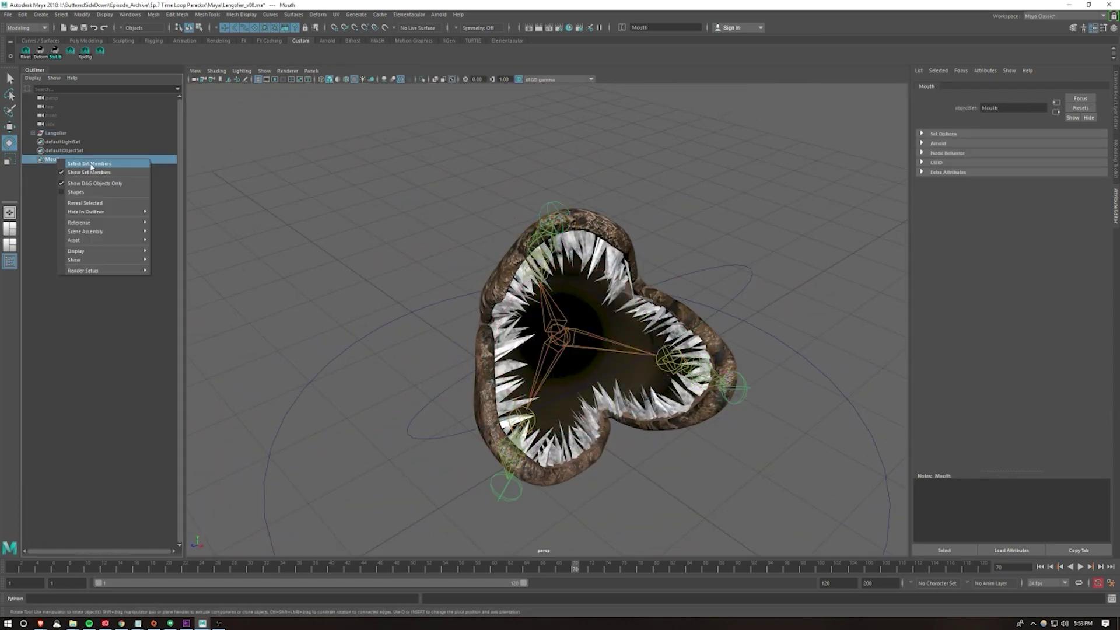
{"action": "left_click", "coordinate": [92, 164]}
{"action": "mouse_move", "coordinate": [618, 392]}
{"action": "left_mouse_down"}
{"action": "mouse_move", "coordinate": [548, 355]}
{"action": "mouse_move", "coordinate": [706, 367]}
{"action": "mouse_move", "coordinate": [681, 378]}
{"action": "mouse_move", "coordinate": [712, 408]}
{"action": "left_mouse_up"}
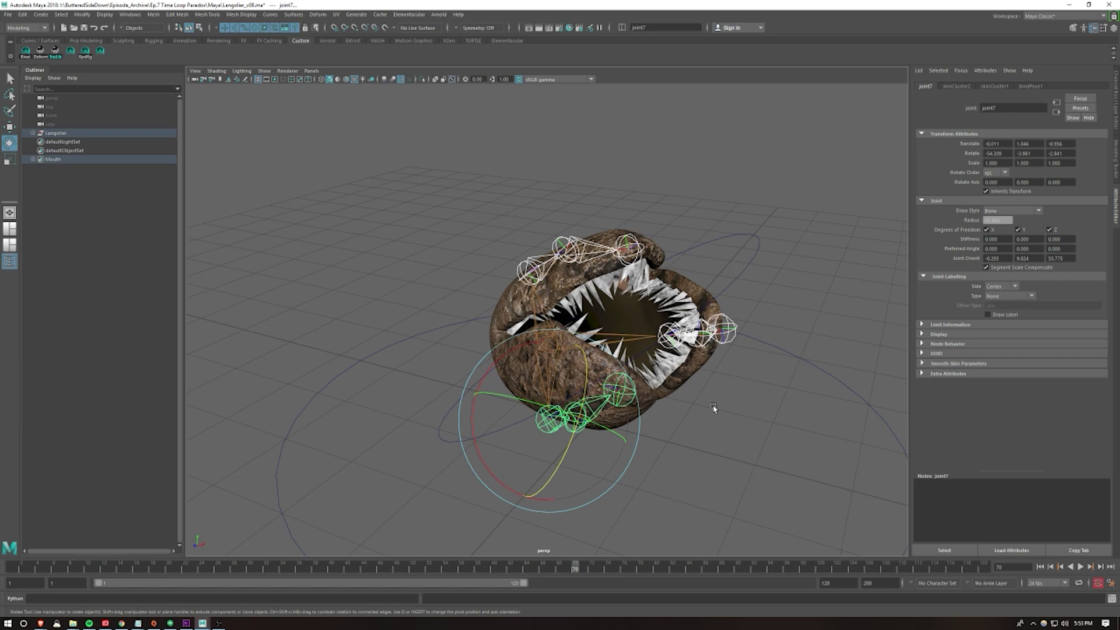
{"action": "key", "text": "q"}
Reselect the circle control, tumble to a front view of the open mouth, then return to the video
{"action": "left_click", "coordinate": [766, 281]}
{"action": "mouse_move", "coordinate": [766, 281]}
{"action": "left_mouse_down", "text": "alt"}
{"action": "mouse_move", "coordinate": [587, 285]}
{"action": "mouse_move", "coordinate": [58, 246]}
{"action": "mouse_move", "coordinate": [569, 351]}
{"action": "left_mouse_up", "text": "alt"}
{"action": "key", "text": "w"}
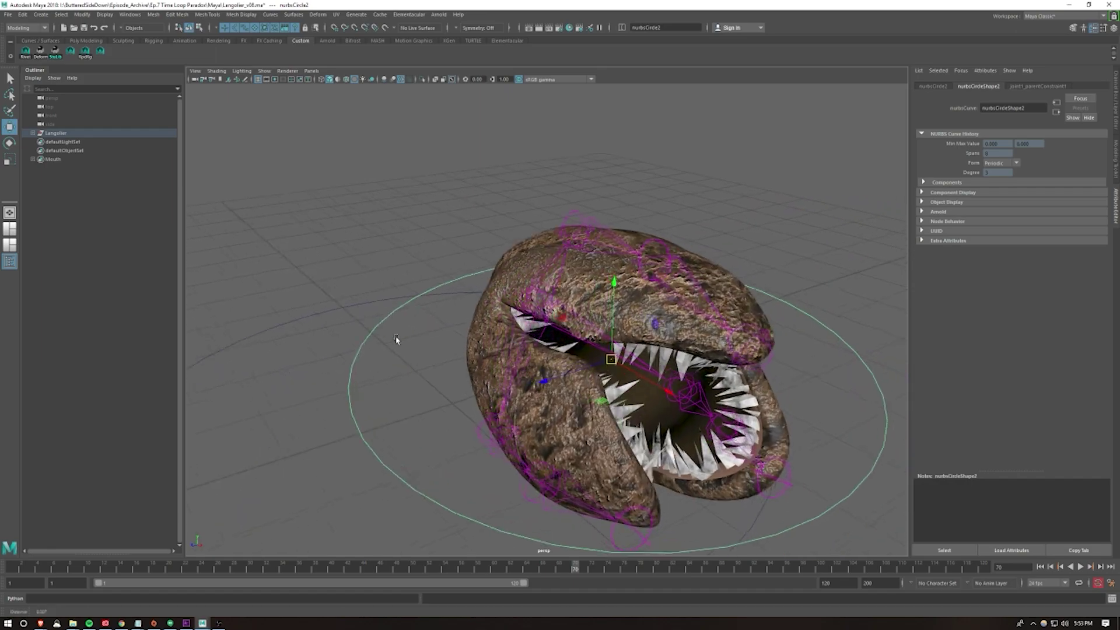
{"action": "scroll", "coordinate": [419, 386], "scroll_direction": "up", "scroll_amount": 5}
{"action": "left_click_drag", "start_coordinate": [418, 385], "coordinate": [350, 403], "text": "alt"}
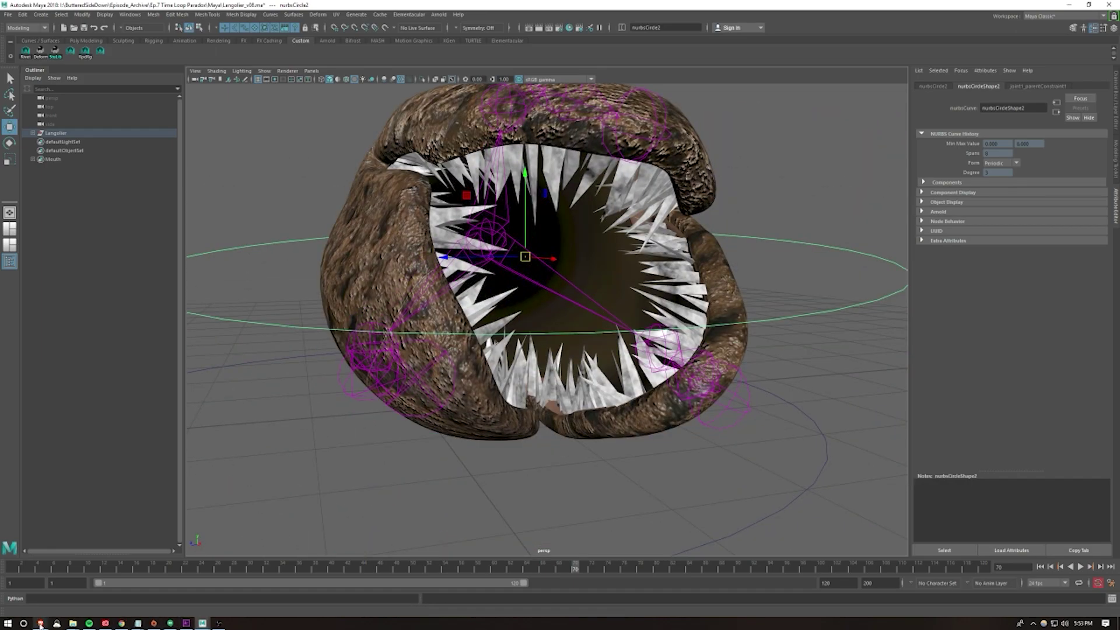
{"action": "left_click", "coordinate": [203, 602]}
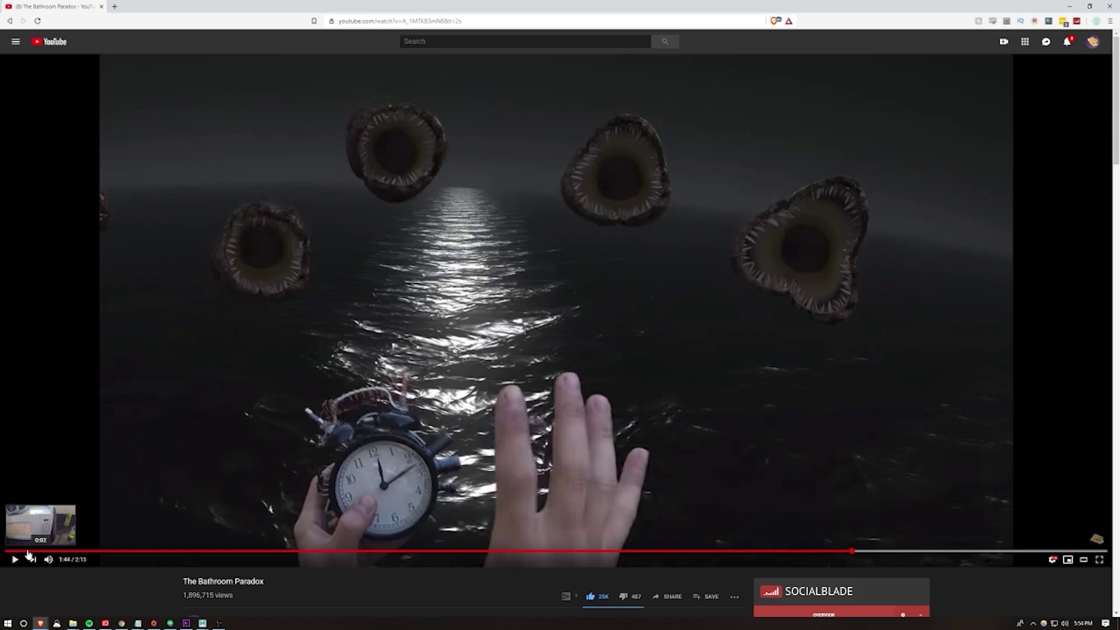
Resume the video from 1:44 and let it run to the end screen near 2:06
{"action": "left_click", "coordinate": [15, 562]}
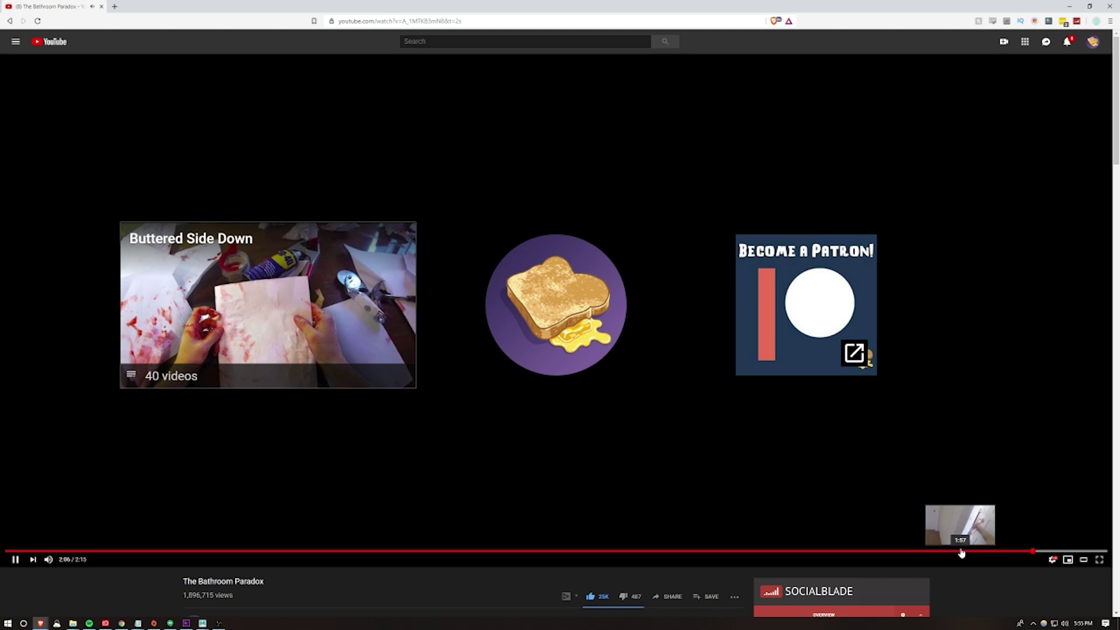
Pause on the end screen and rewind to the 0:47 floor alarm-clock shot
{"action": "key", "text": "space"}
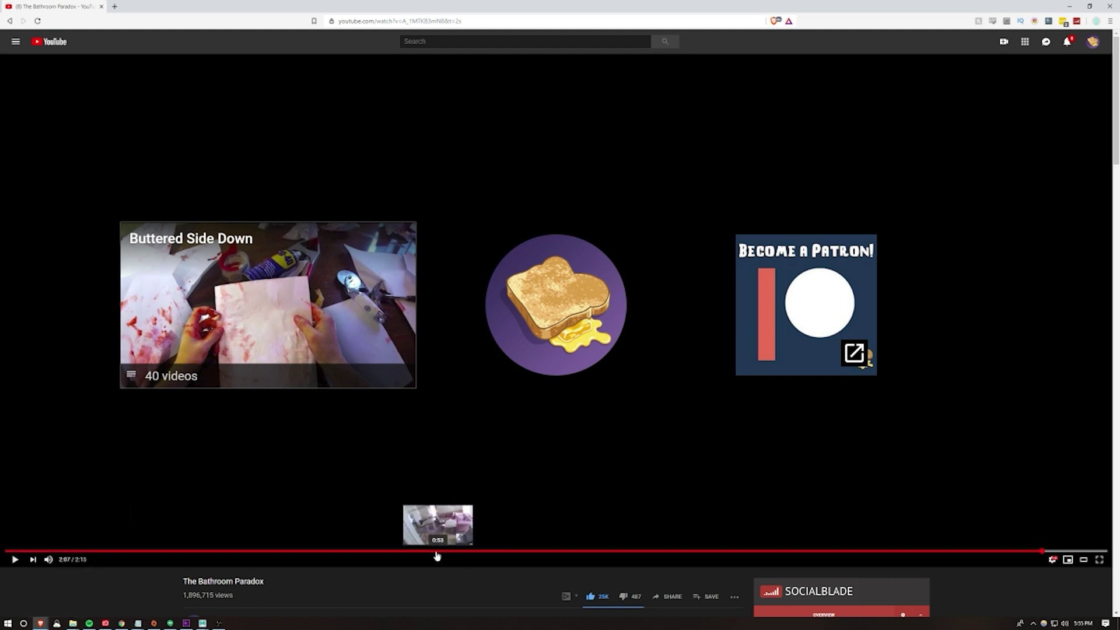
{"action": "left_click", "coordinate": [394, 555]}
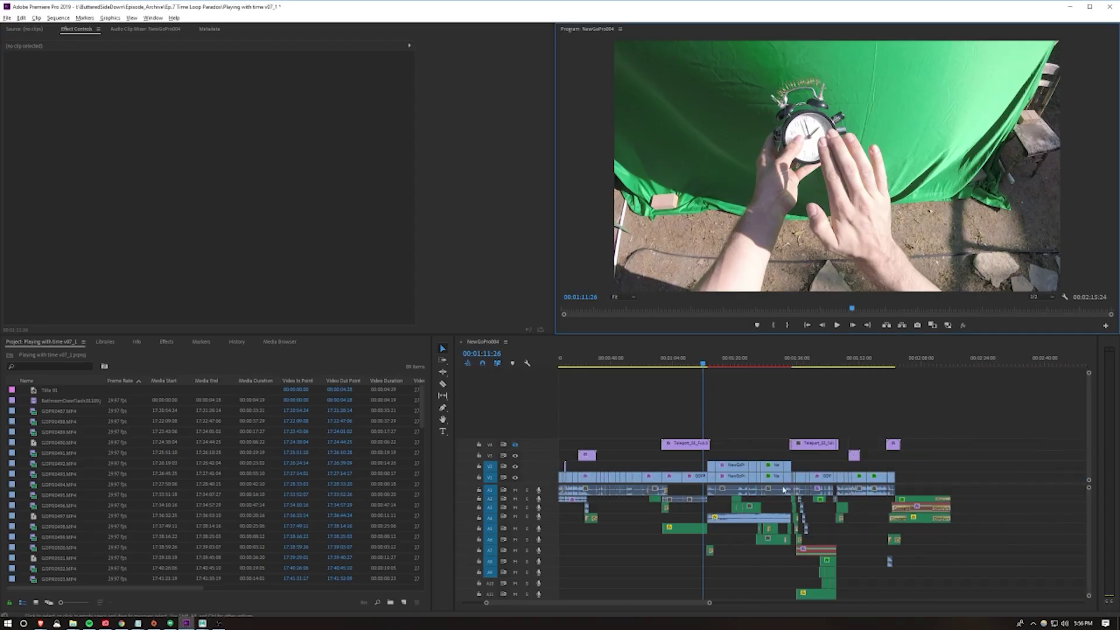
{"action": "scroll", "coordinate": [805, 442], "scroll_direction": "down", "scroll_amount": 2}
{"action": "left_click", "coordinate": [809, 364]}
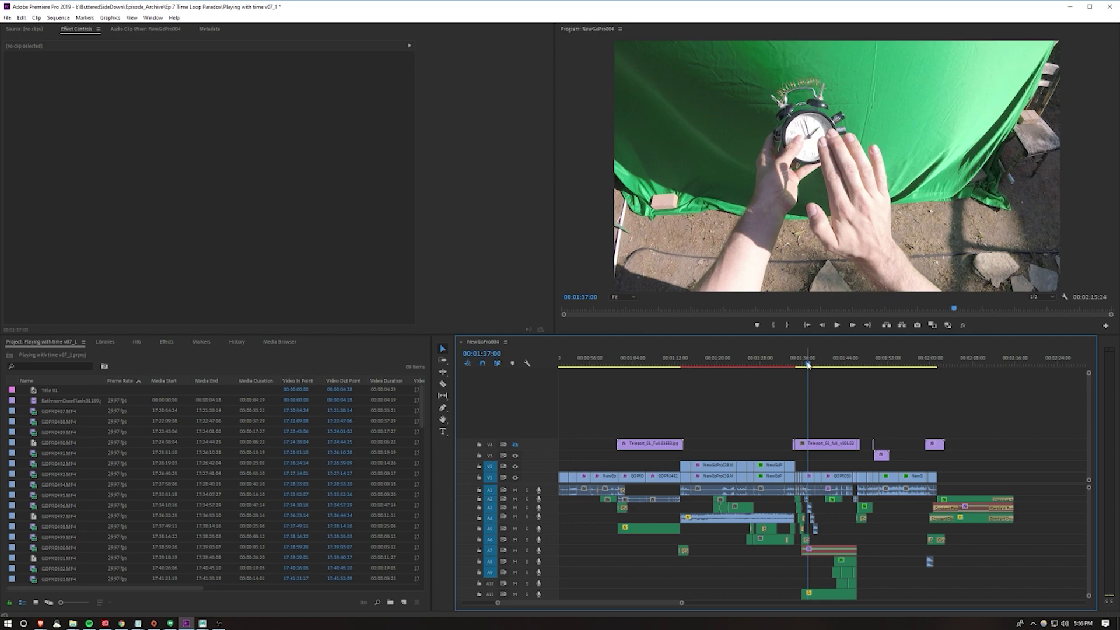
{"action": "left_click", "coordinate": [516, 446]}
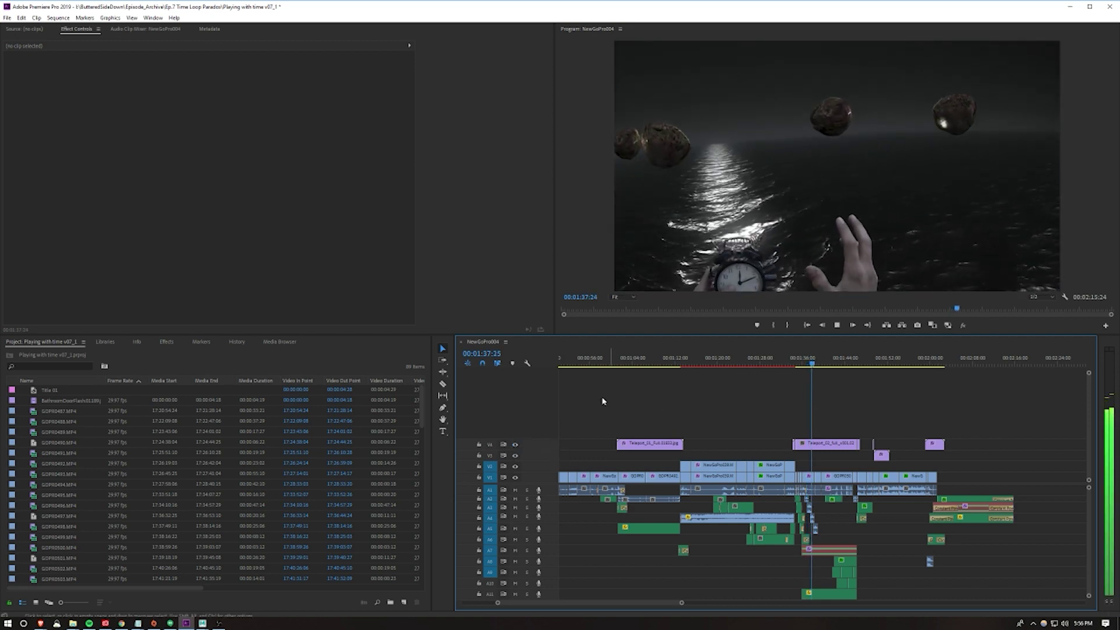
{"action": "key", "text": "space"}
{"action": "left_click", "coordinate": [515, 446]}
{"action": "key", "text": "space"}
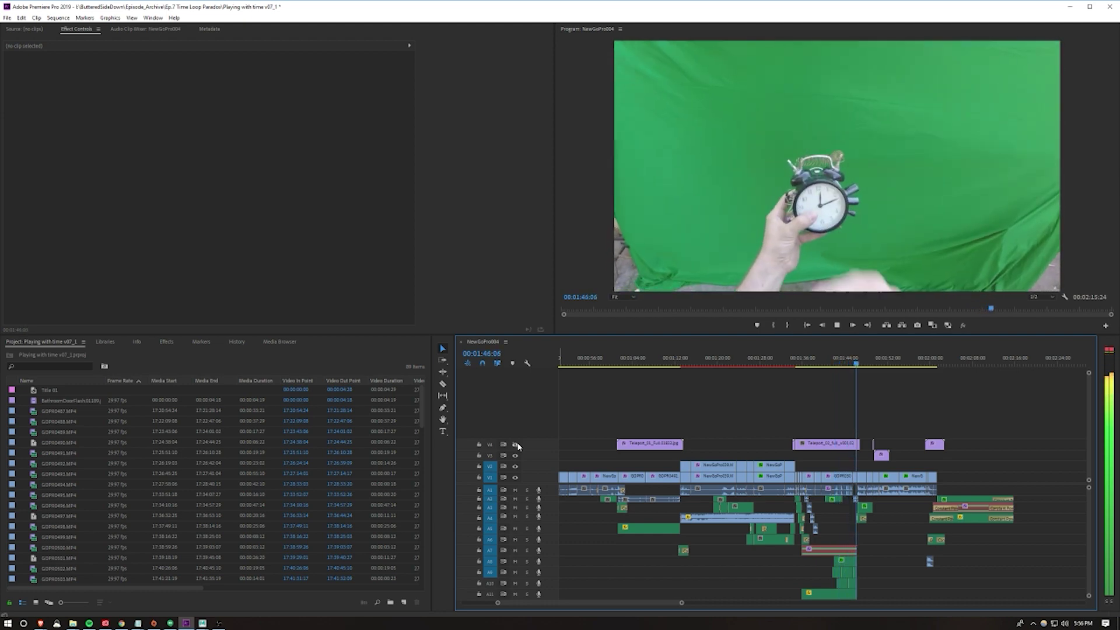
{"action": "key", "text": "space"}
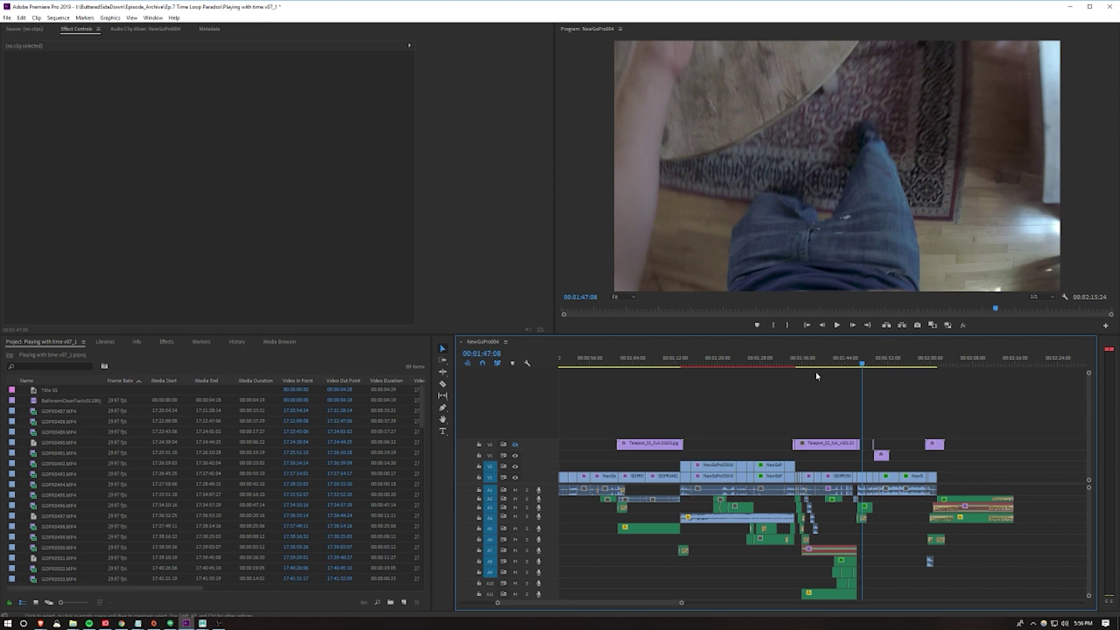
{"action": "left_click", "coordinate": [818, 367]}
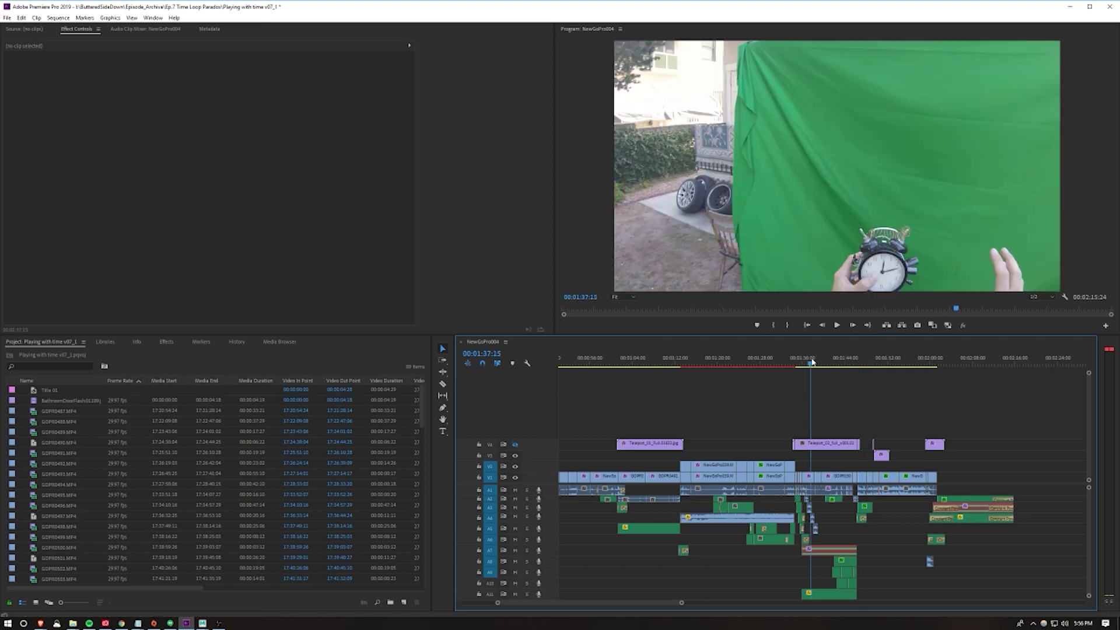
{"action": "left_click_drag", "start_coordinate": [812, 362], "coordinate": [796, 362]}
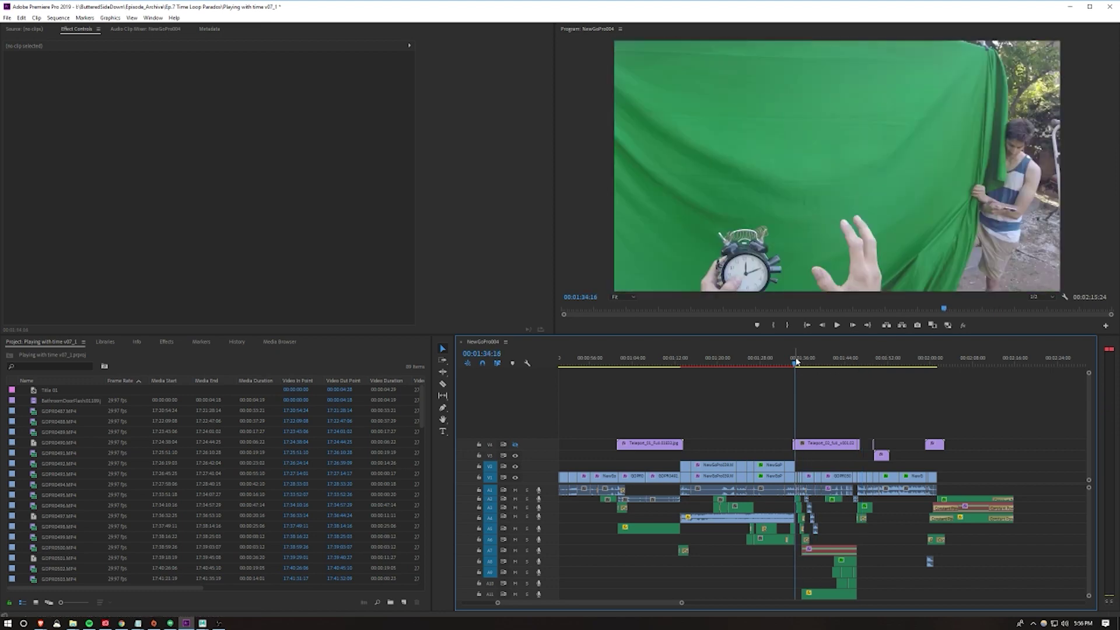
{"action": "left_click_drag", "start_coordinate": [796, 366], "coordinate": [795, 366]}
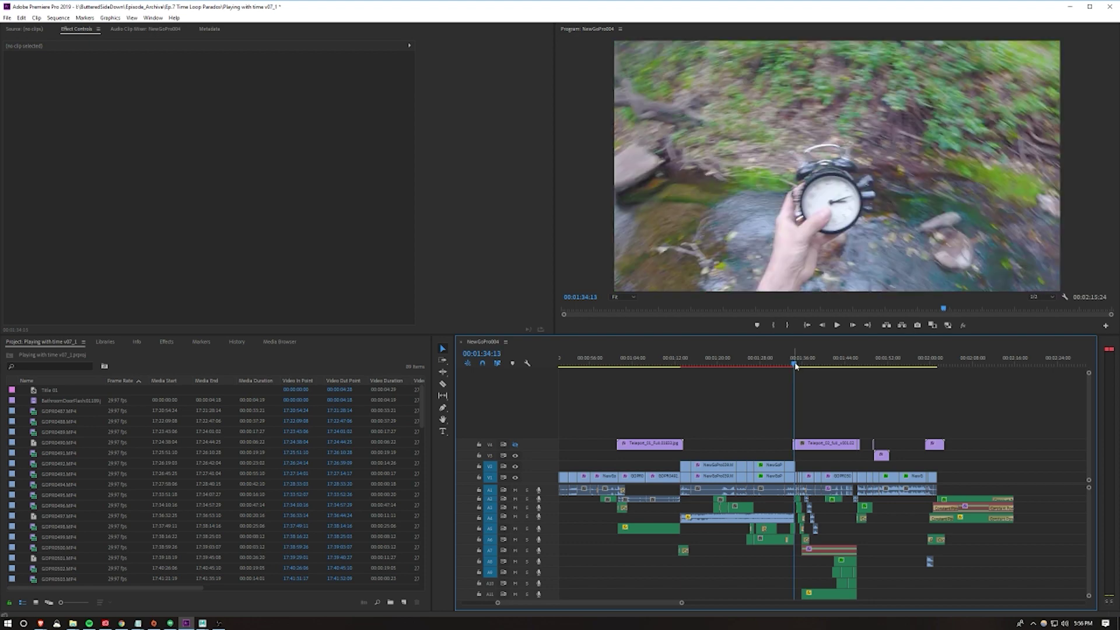
{"action": "key", "text": "equal"}
{"action": "key", "text": "equal"}
{"action": "key", "text": "space"}
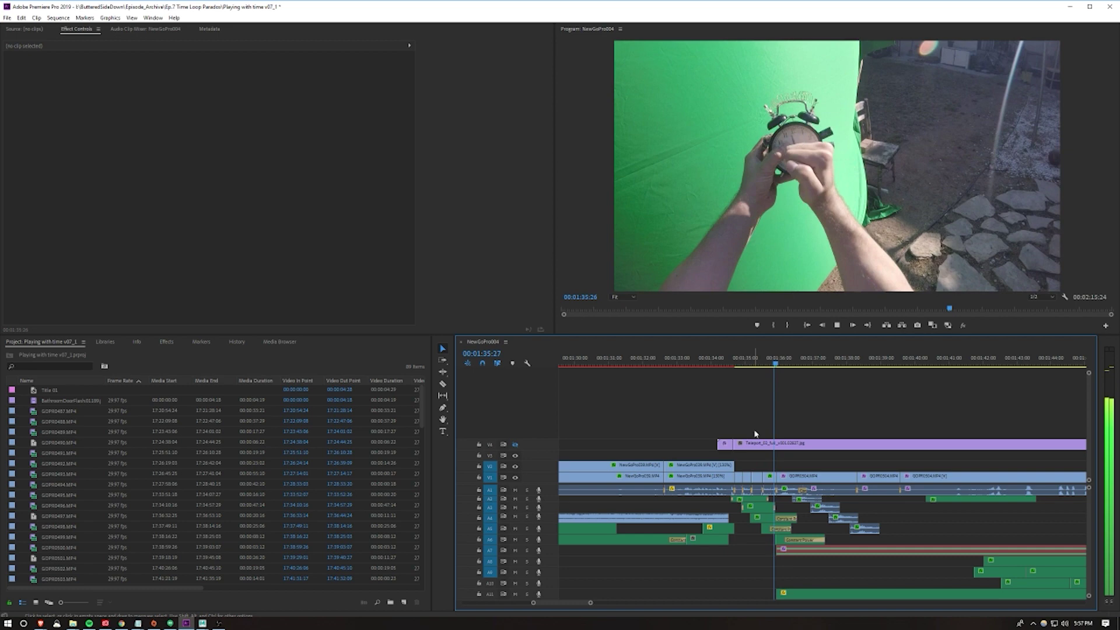
Play the keyed ocean clock composite briefly from around 1:35
{"action": "mouse_move", "coordinate": [740, 364]}
{"action": "left_mouse_down"}
{"action": "mouse_move", "coordinate": [772, 376]}
{"action": "mouse_move", "coordinate": [757, 381]}
{"action": "mouse_move", "coordinate": [800, 388]}
{"action": "mouse_move", "coordinate": [725, 391]}
{"action": "left_mouse_up"}
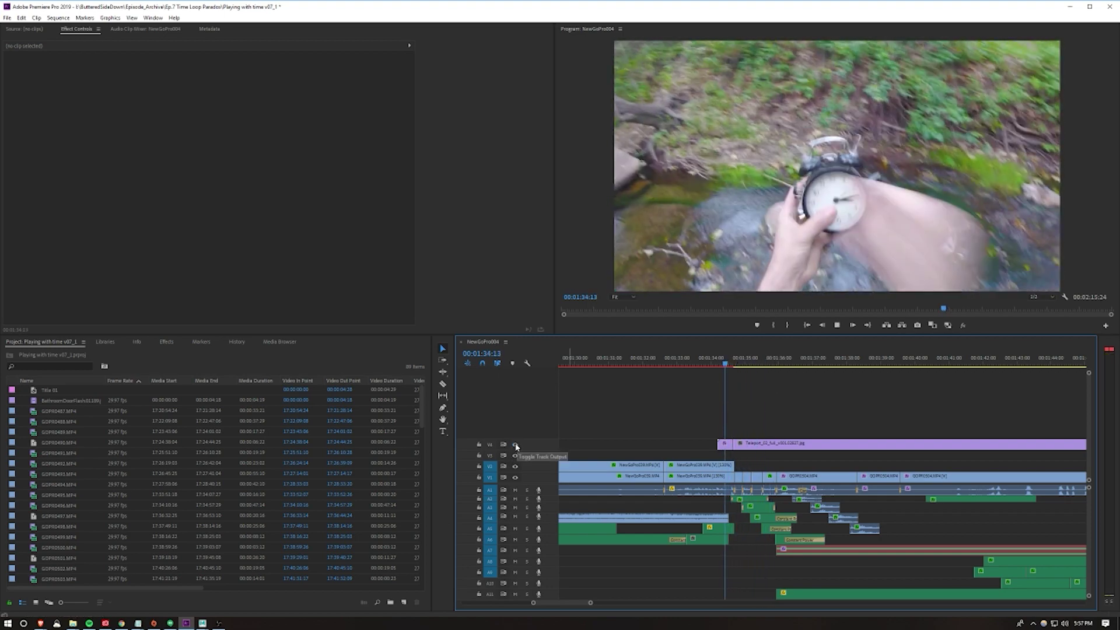
{"action": "key", "text": "space"}
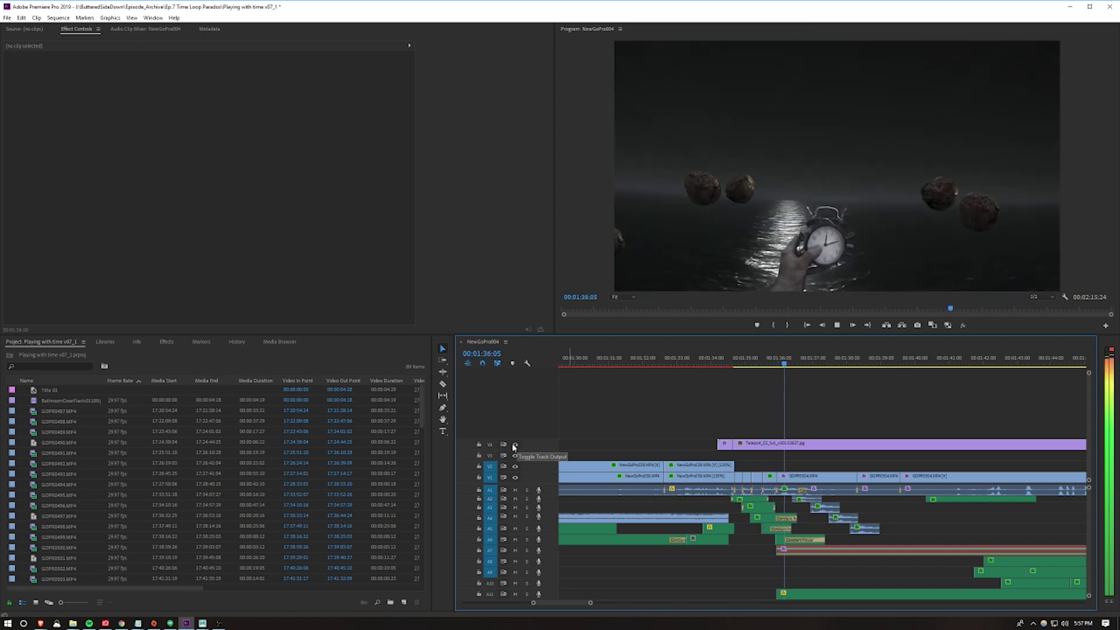
{"action": "key", "text": "space"}
Zoom the timeline out, move to the door-and-clock shot near 1:50, and toggle V2 output
{"action": "key", "text": "minus"}
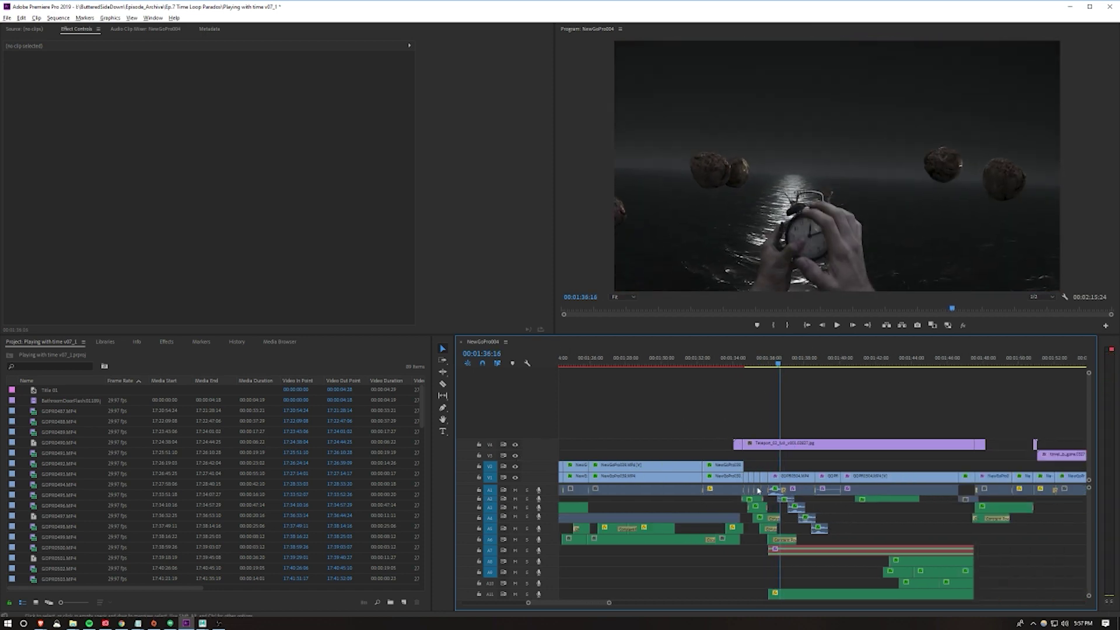
{"action": "key", "text": "minus"}
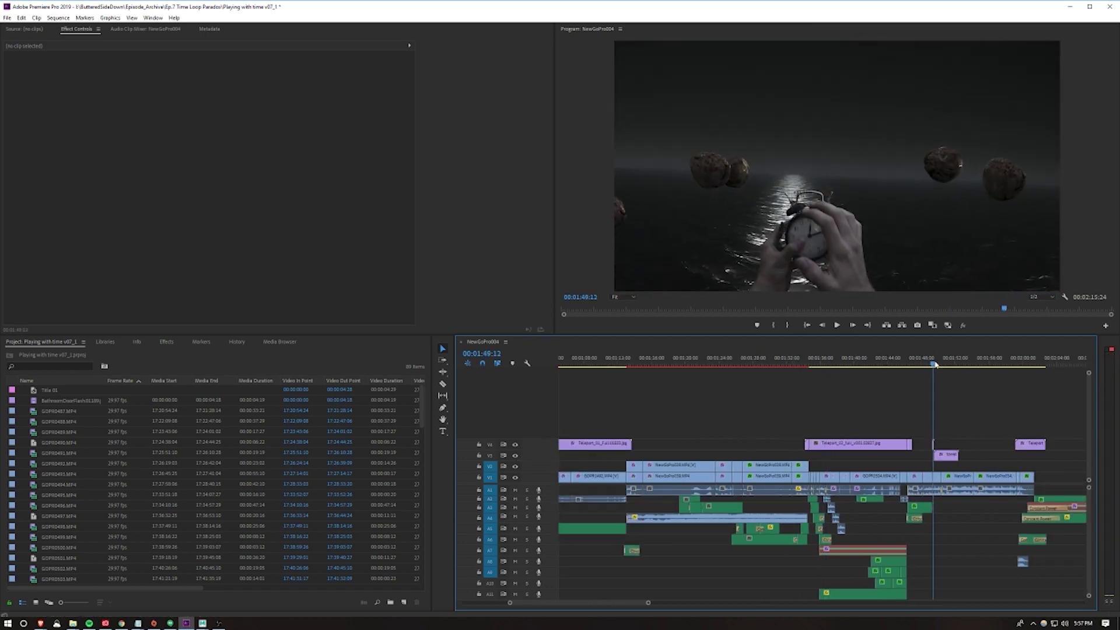
{"action": "left_click_drag", "start_coordinate": [934, 364], "coordinate": [946, 365]}
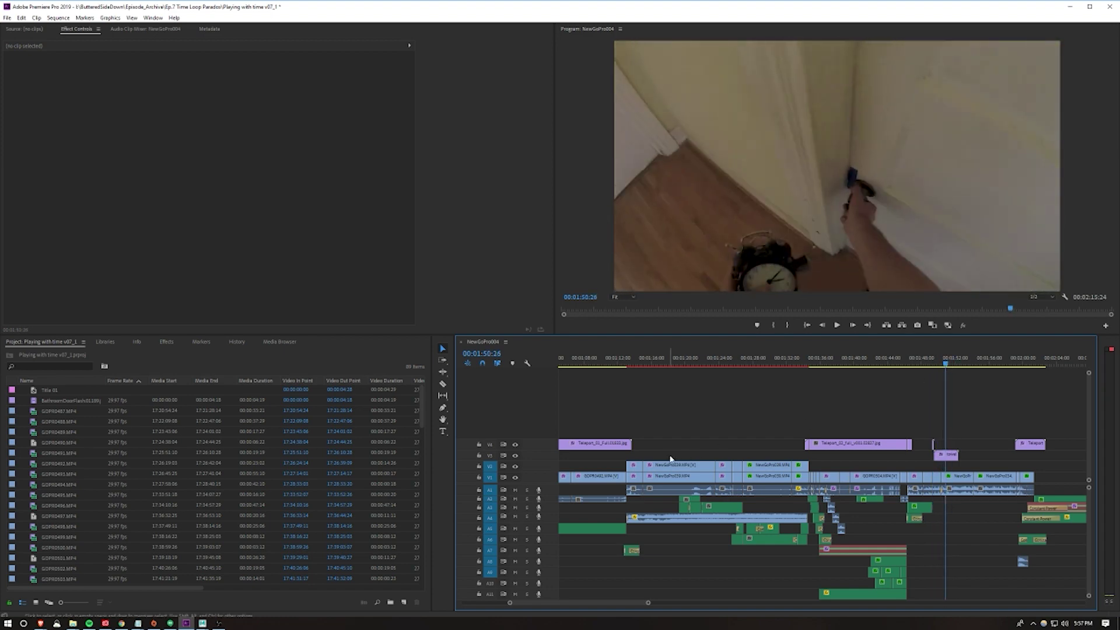
{"action": "left_click", "coordinate": [515, 456]}
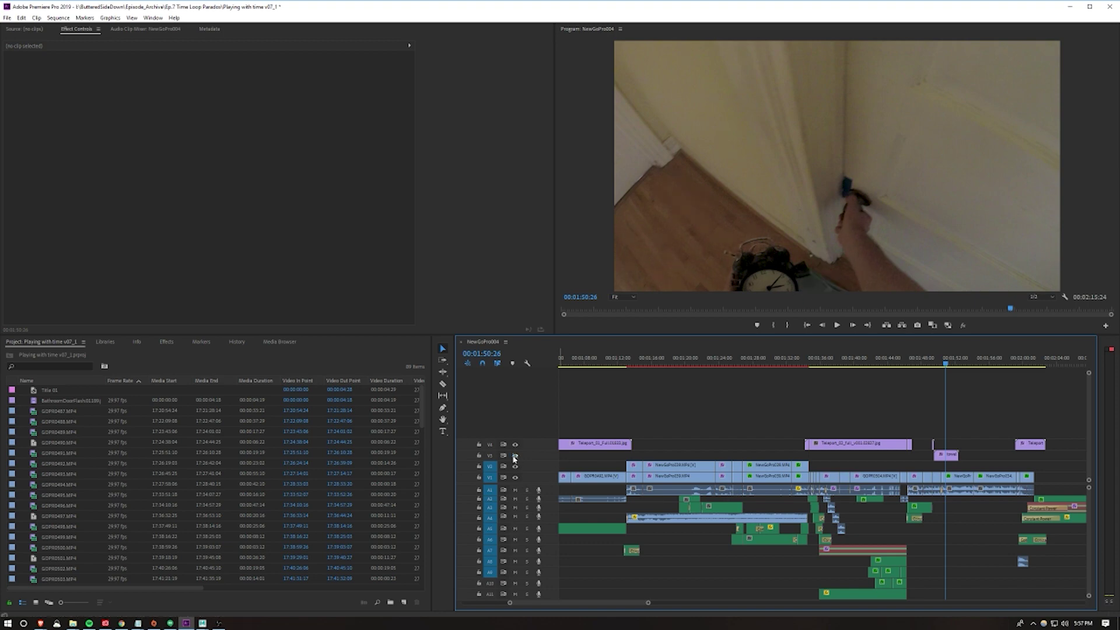
{"action": "left_click", "coordinate": [73, 623]}
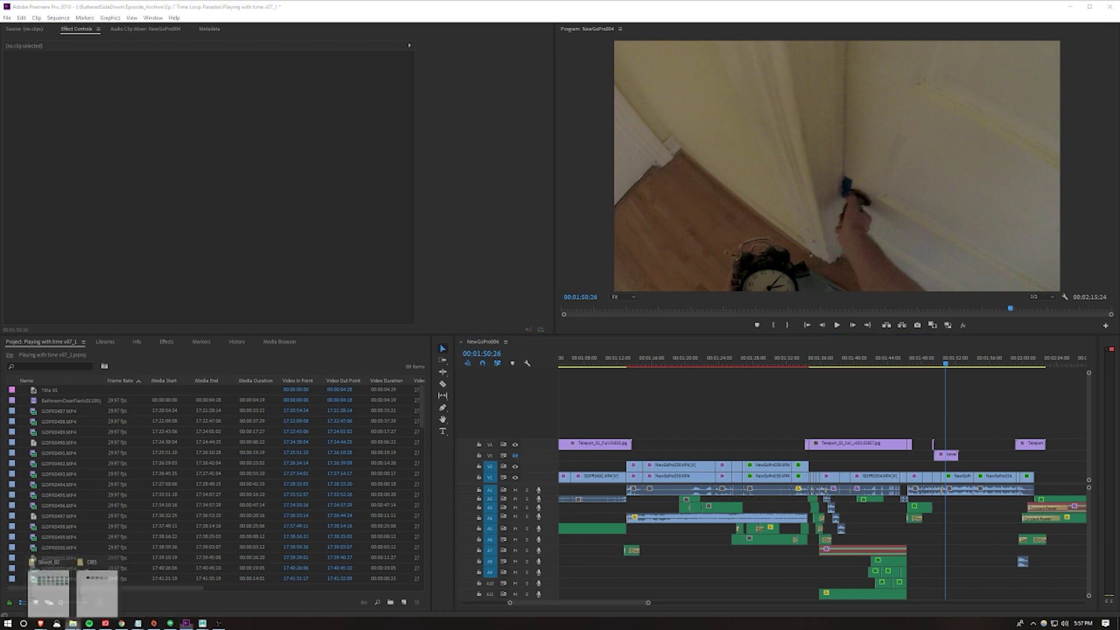
Show the Shoot_02 Media folder beside the clip-name notes and play NewGoPro034 in VLC
{"action": "left_click", "coordinate": [49, 586]}
{"action": "left_click", "coordinate": [290, 104]}
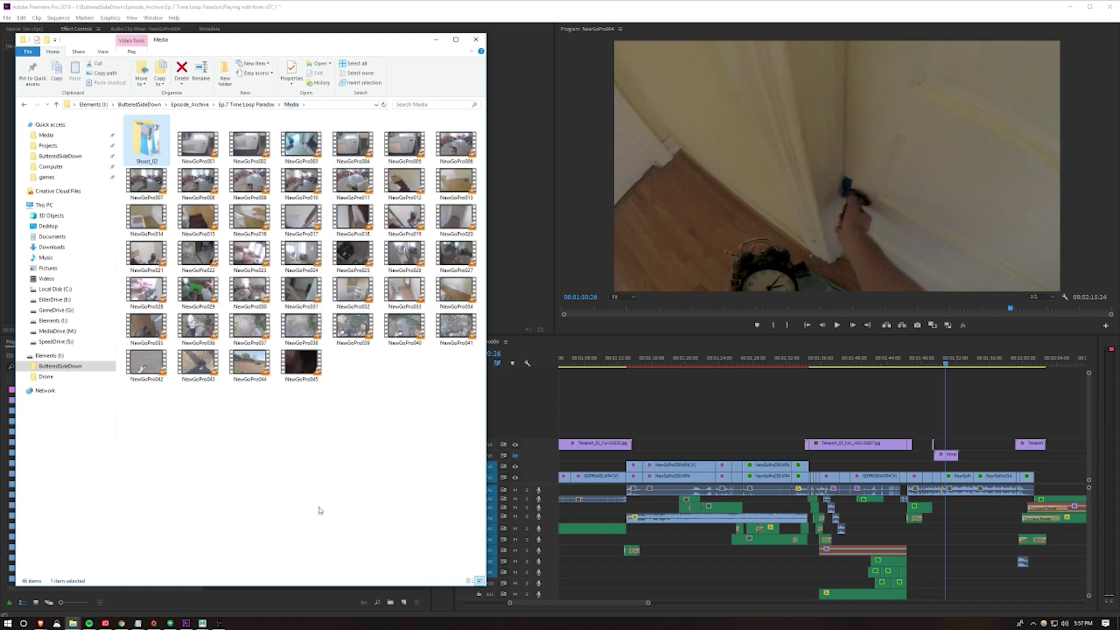
{"action": "left_click", "coordinate": [171, 584]}
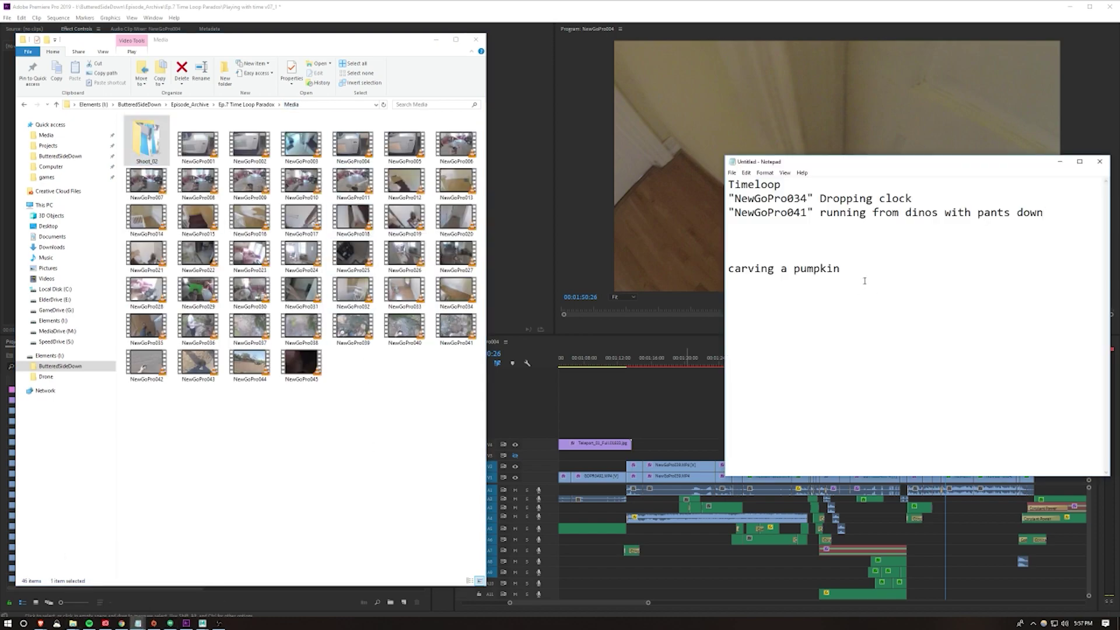
{"action": "double_click", "coordinate": [456, 290]}
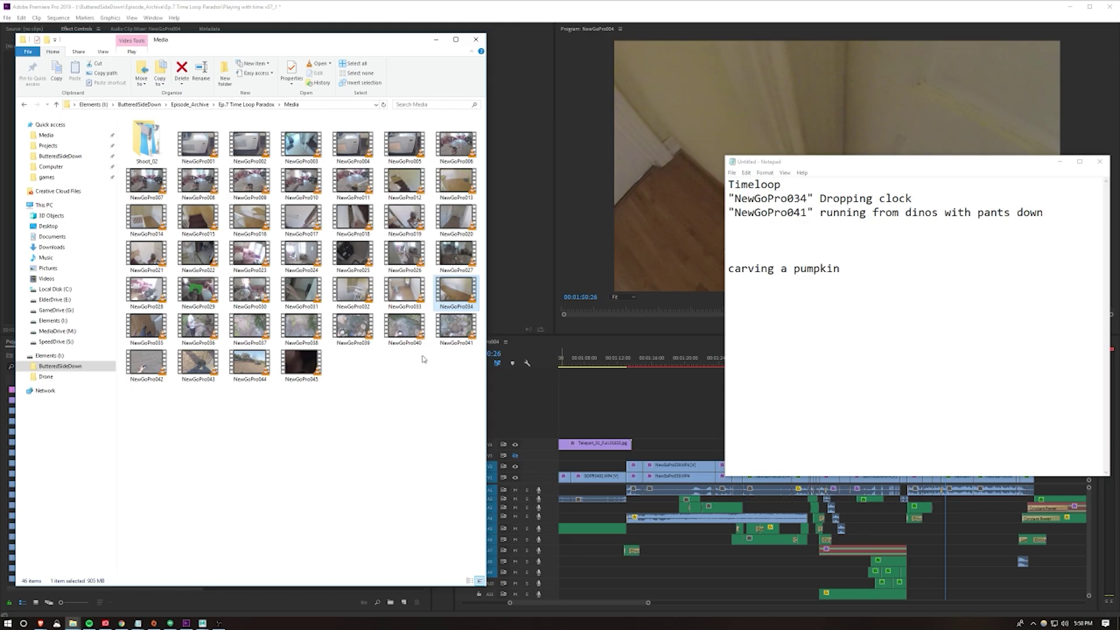
Play NewGoPro041 in VLC, then show the Ep.7 Time Loop Paradox folder
{"action": "double_click", "coordinate": [461, 327]}
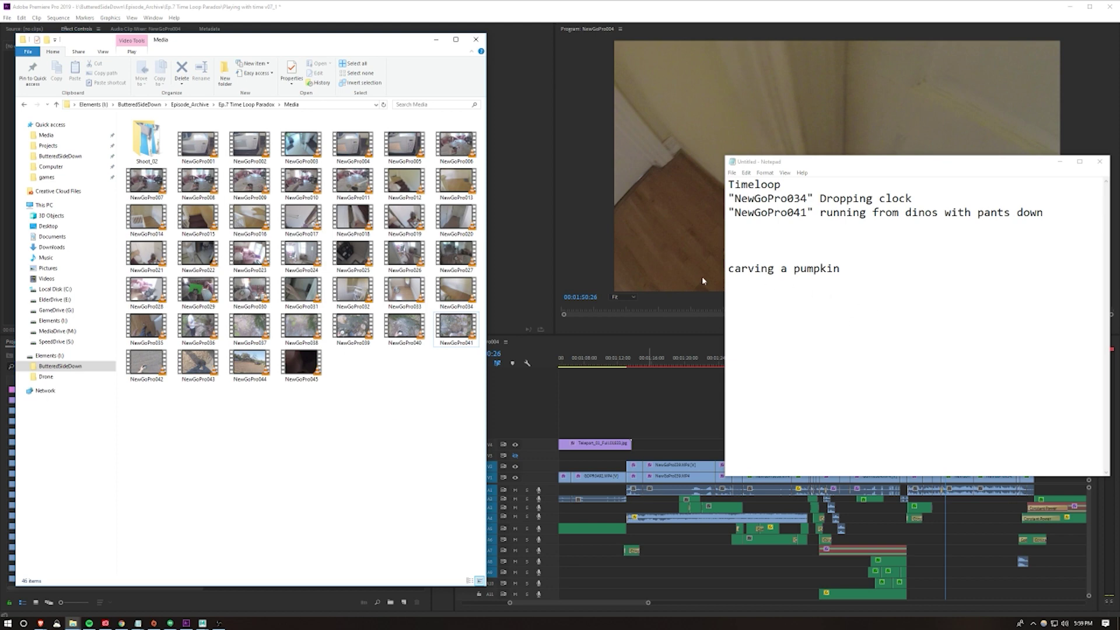
{"action": "left_click", "coordinate": [267, 106]}
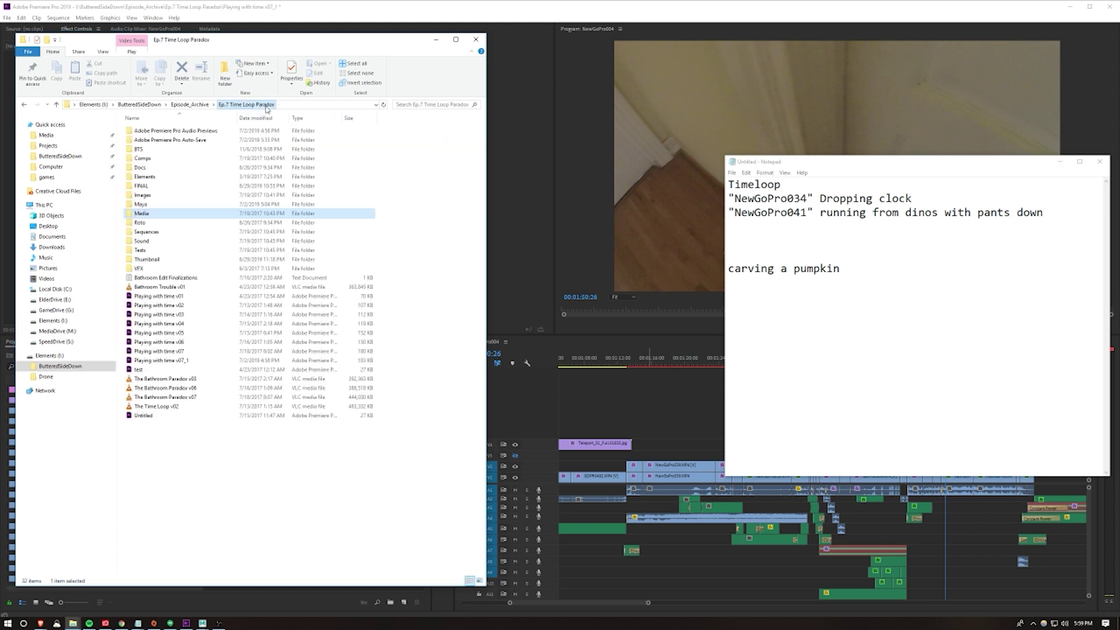
Open the BTS folder and play the alarm-clock prop behind-the-scenes video in VLC
{"action": "left_click", "coordinate": [138, 150]}
{"action": "double_click", "coordinate": [139, 149]}
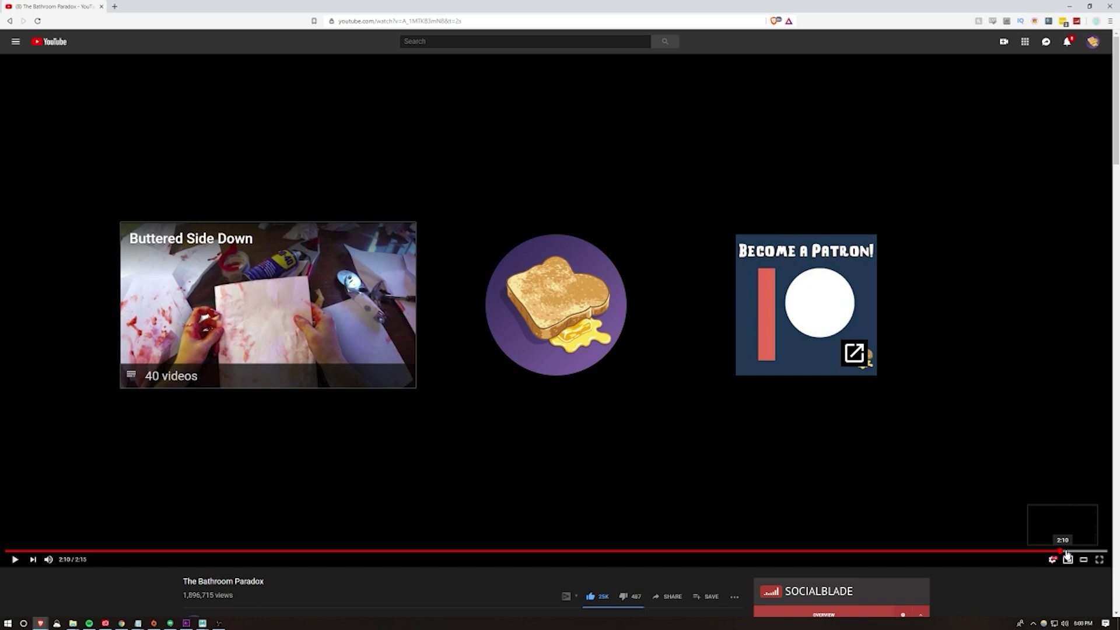
Skip The Bathroom Paradox to 2:13 so the Buttered Side Down end screen appears
{"action": "left_click_drag", "start_coordinate": [1066, 555], "coordinate": [1085, 553]}
{"action": "scroll", "coordinate": [1007, 586], "scroll_direction": "down", "scroll_amount": 2}
{"action": "scroll", "coordinate": [1007, 587], "scroll_direction": "down", "scroll_amount": 2}
{"action": "scroll", "coordinate": [999, 594], "scroll_direction": "up", "scroll_amount": 4}
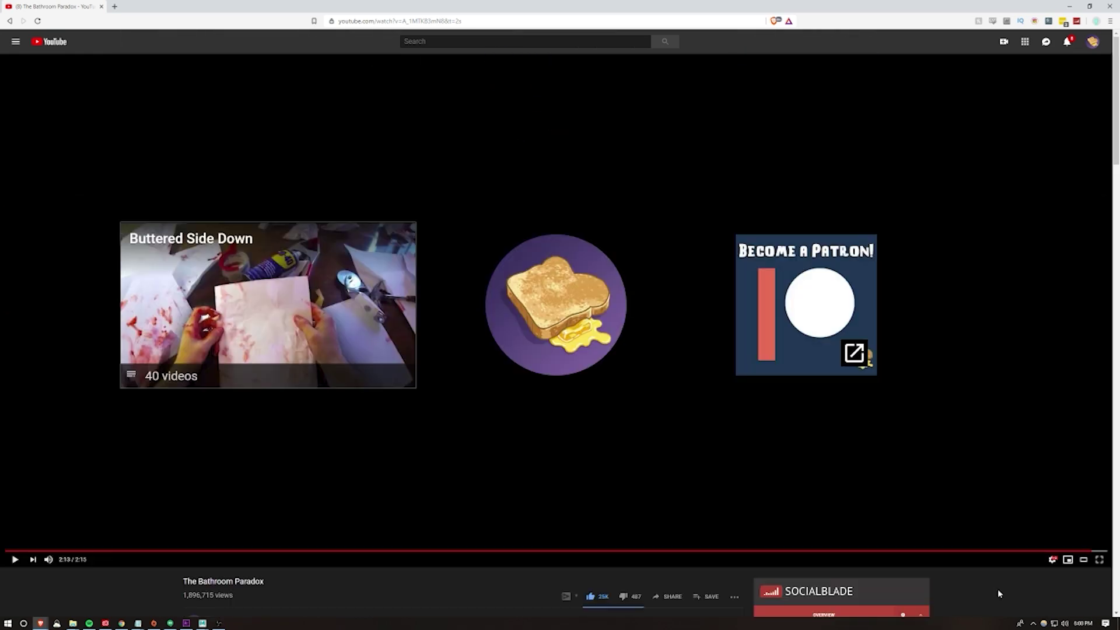